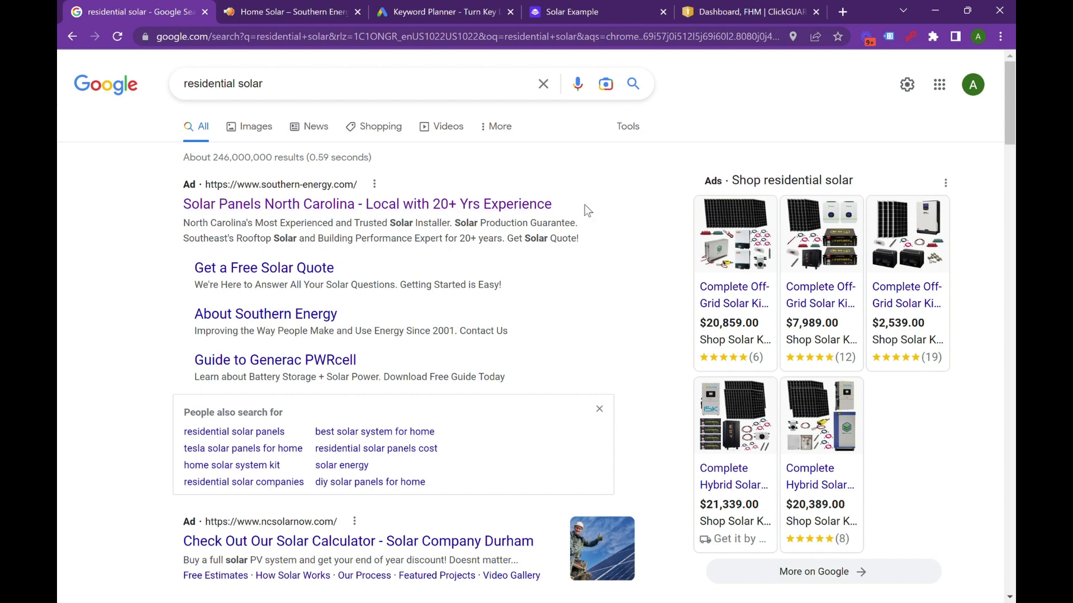
- Examine Southern Energy's Home Solar landing page, including its evaluation form and contact section
{"action": "left_click", "coordinate": [273, 11]}
{"action": "scroll", "coordinate": [313, 200], "scroll_direction": "down", "scroll_amount": 6}
{"action": "mouse_move", "coordinate": [314, 201]}
{"action": "scroll", "coordinate": [314, 201], "scroll_direction": "down", "scroll_amount": 1}
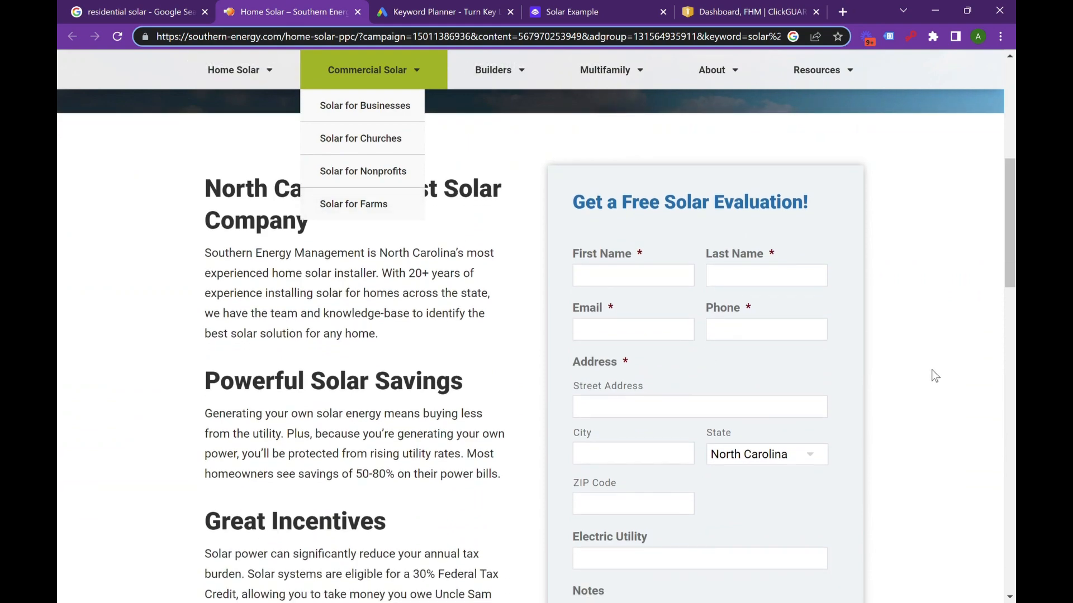
{"action": "scroll", "coordinate": [933, 335], "scroll_direction": "down", "scroll_amount": 10}
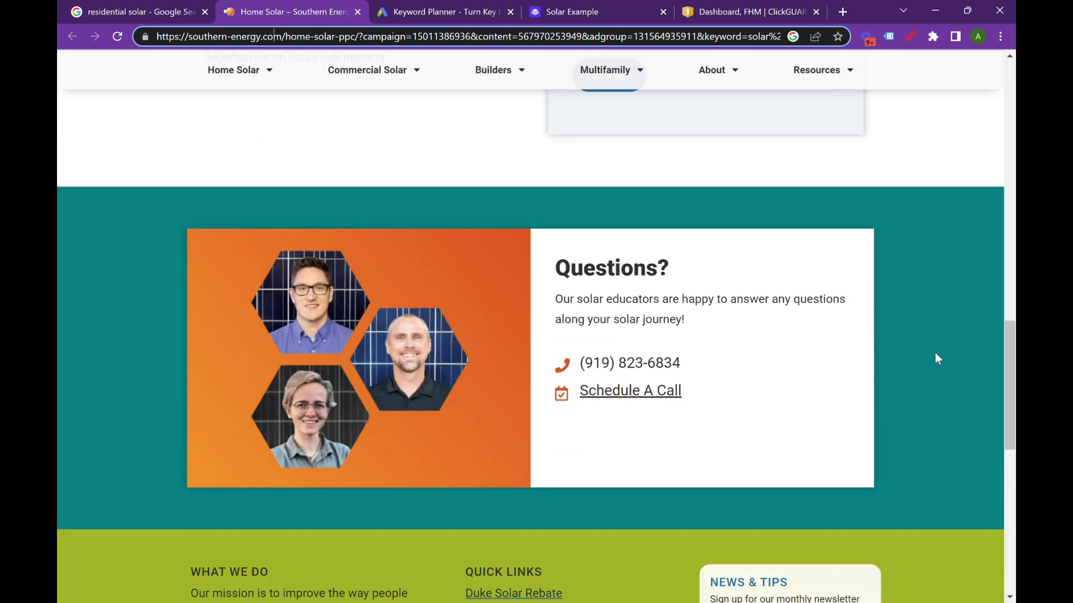
{"action": "scroll", "coordinate": [930, 352], "scroll_direction": "up", "scroll_amount": 15}
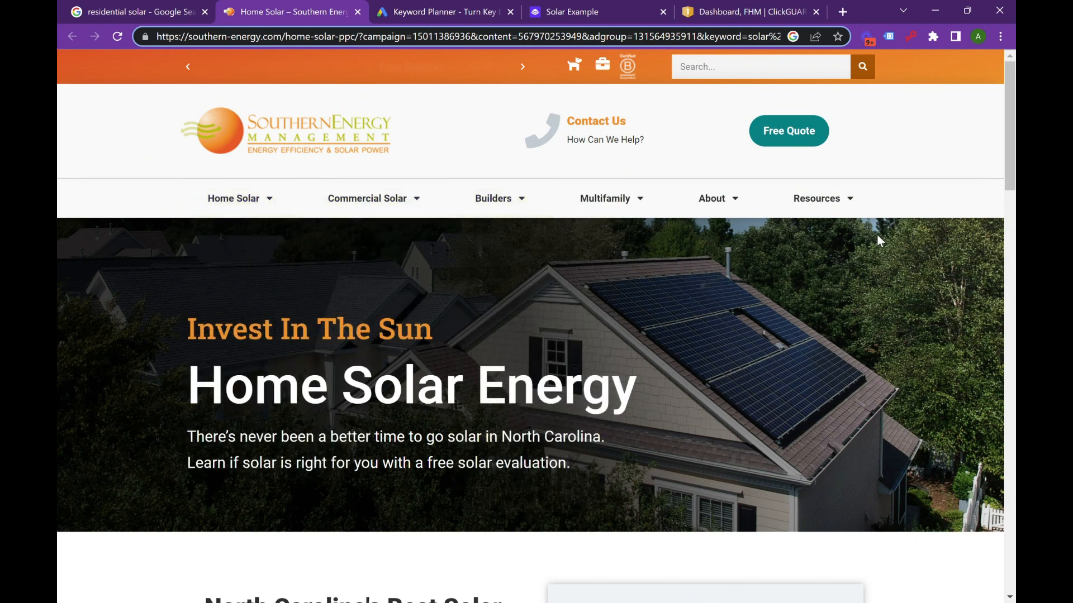
{"action": "scroll", "coordinate": [876, 235], "scroll_direction": "down", "scroll_amount": 5}
{"action": "scroll", "coordinate": [876, 253], "scroll_direction": "down", "scroll_amount": 18}
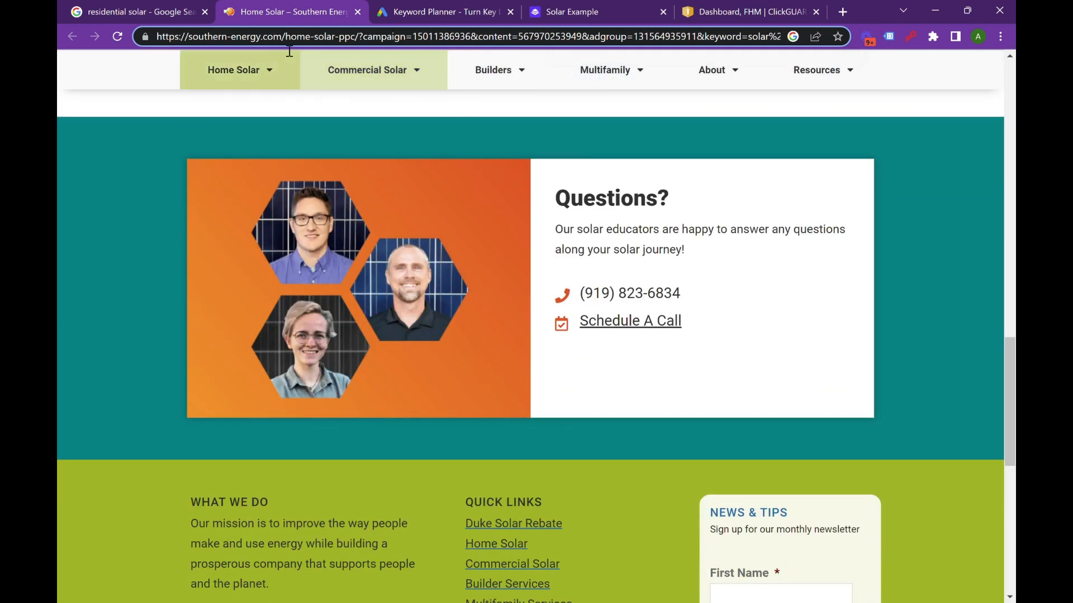
- Copy the domain southern-energy.com from the landing page's address
{"action": "left_click", "coordinate": [275, 37]}
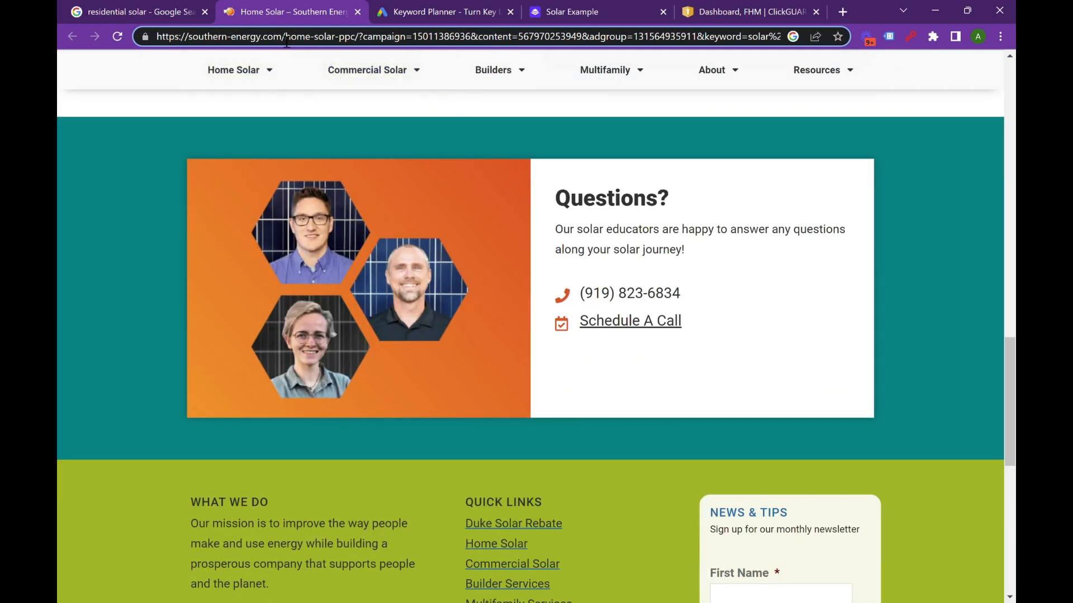
{"action": "left_click_drag", "start_coordinate": [282, 37], "coordinate": [187, 37]}
{"action": "key", "text": "ctrl+c"}
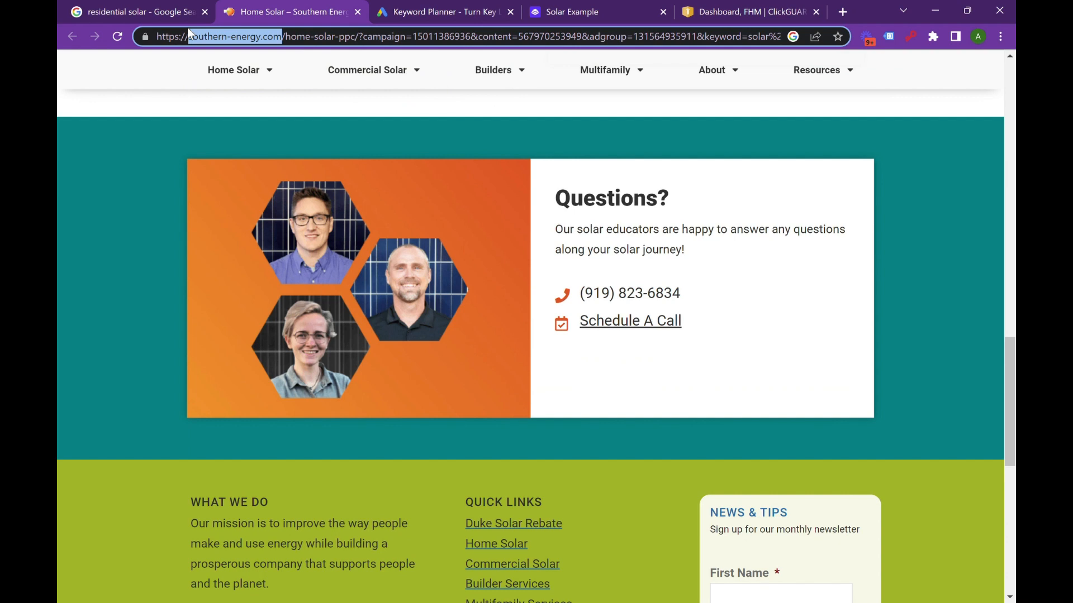
{"action": "scroll", "coordinate": [685, 210], "scroll_direction": "up", "scroll_amount": 20}
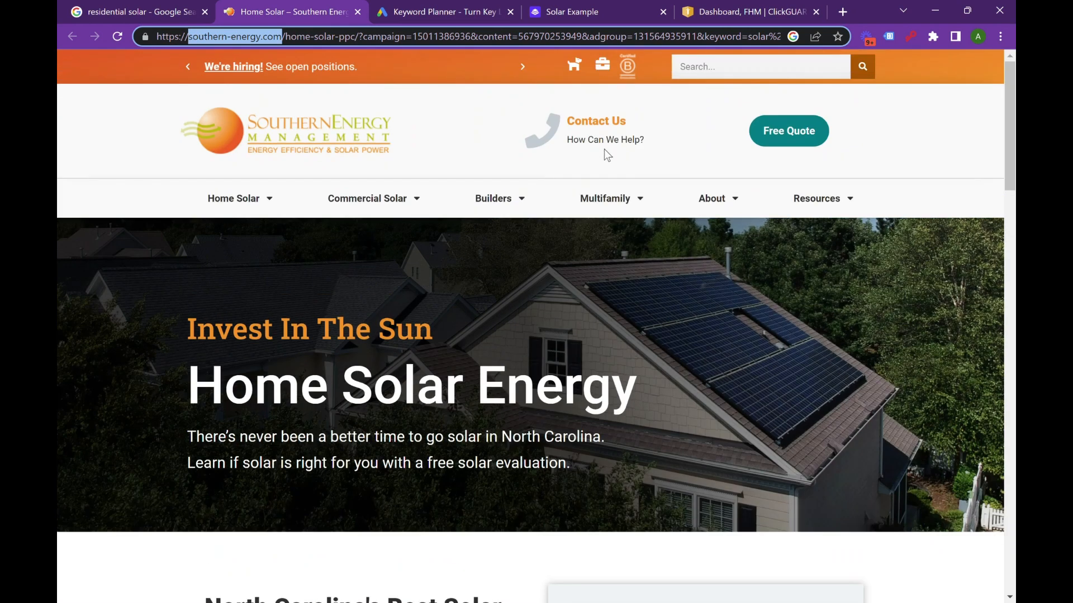
- Switch to Google Ads Keyword Planner and get keyword ideas using the entire website southern-energy.com as the source
{"action": "left_click", "coordinate": [444, 3]}
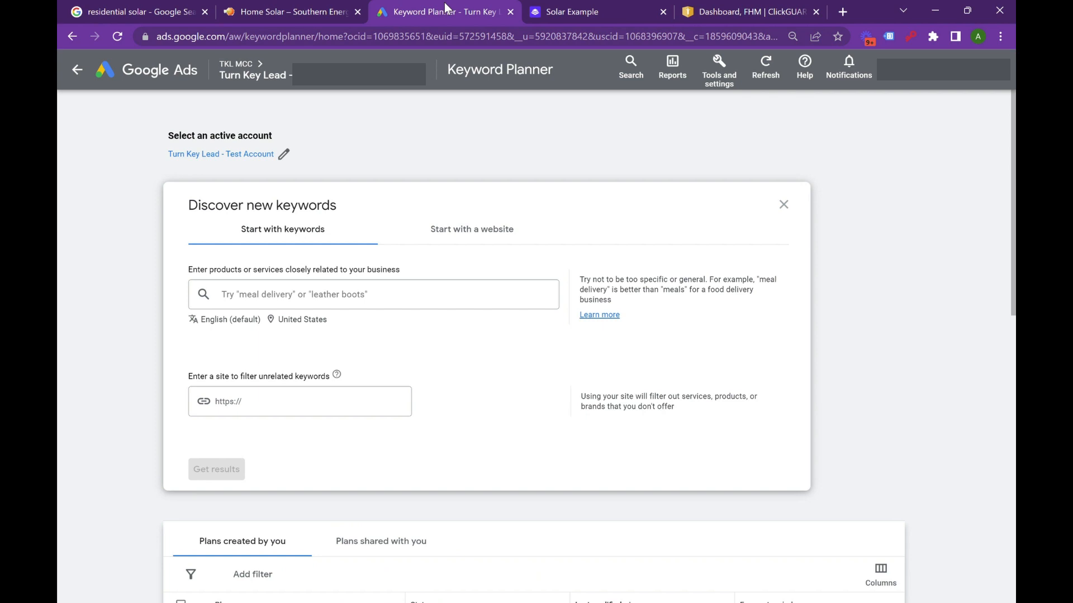
{"action": "left_click", "coordinate": [719, 70]}
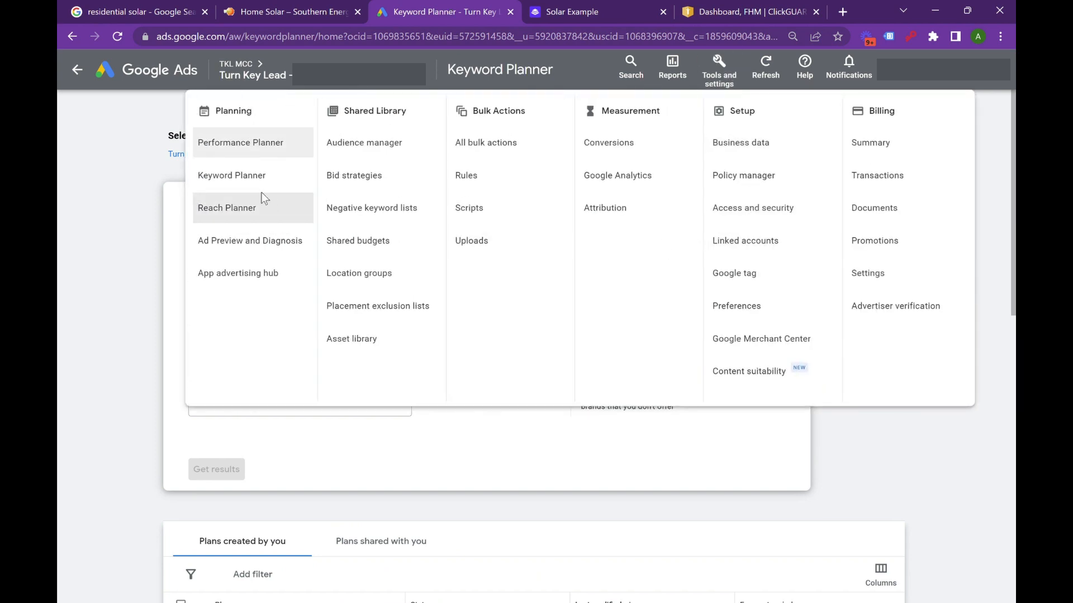
{"action": "left_click", "coordinate": [117, 245]}
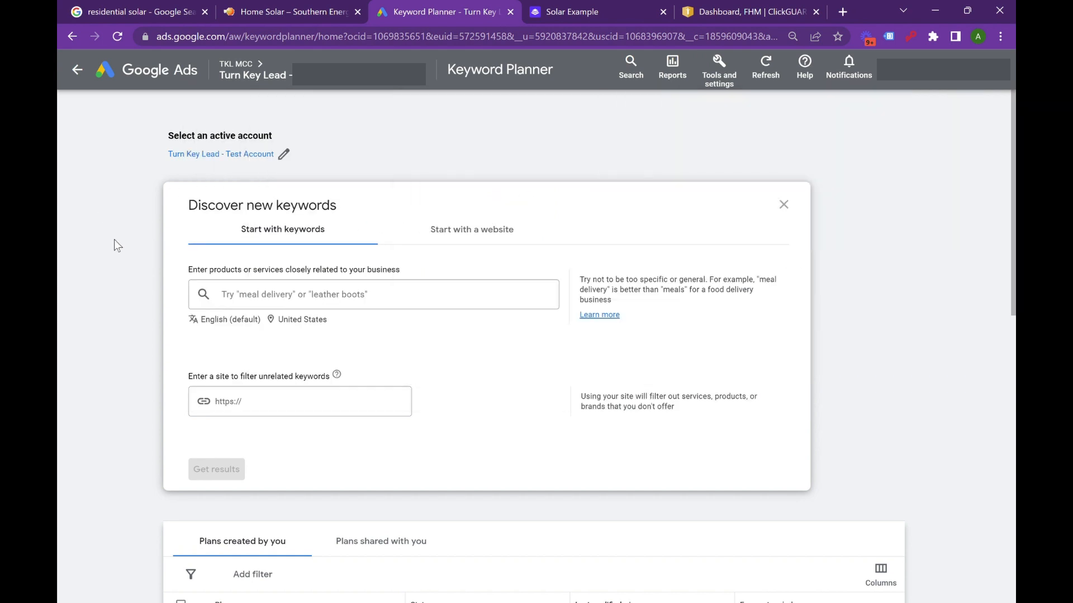
{"action": "left_click", "coordinate": [291, 302]}
{"action": "key", "text": "ctrl+v"}
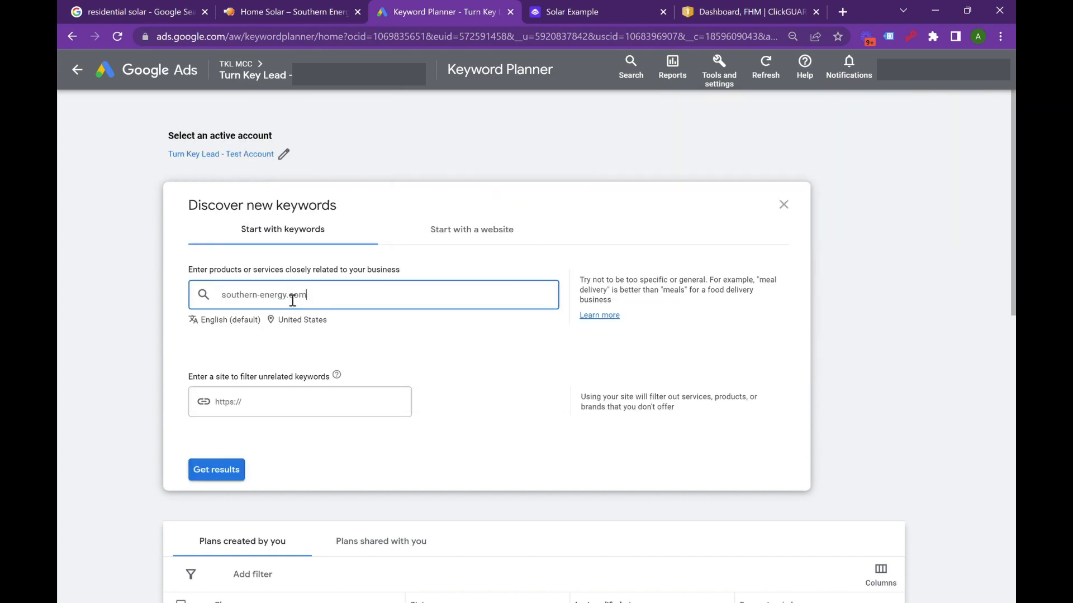
{"action": "left_click", "coordinate": [501, 229]}
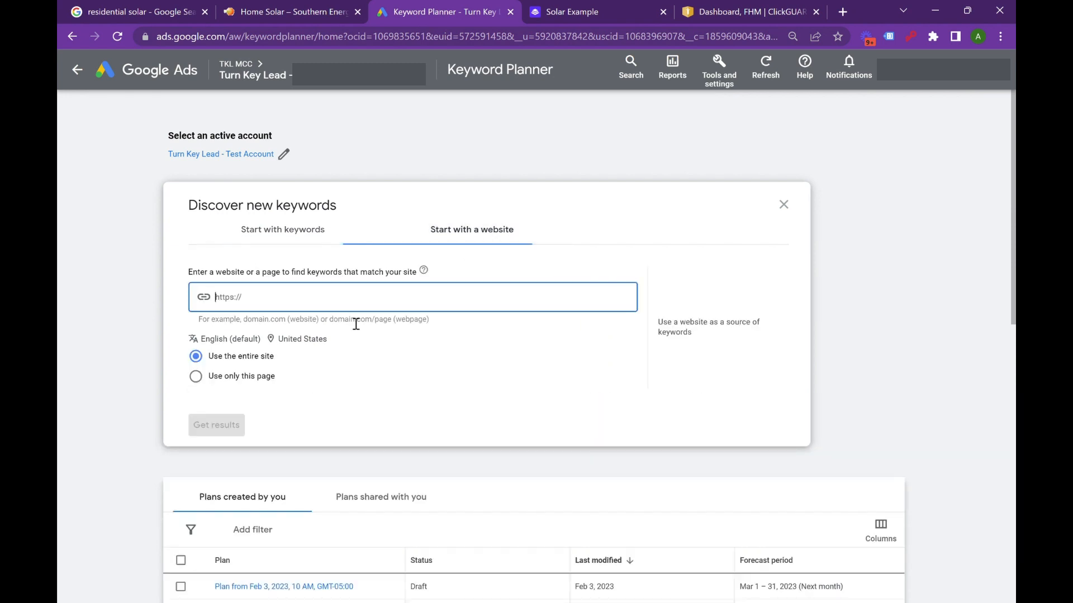
{"action": "key", "text": "ctrl+v"}
{"action": "left_click", "coordinate": [215, 425]}
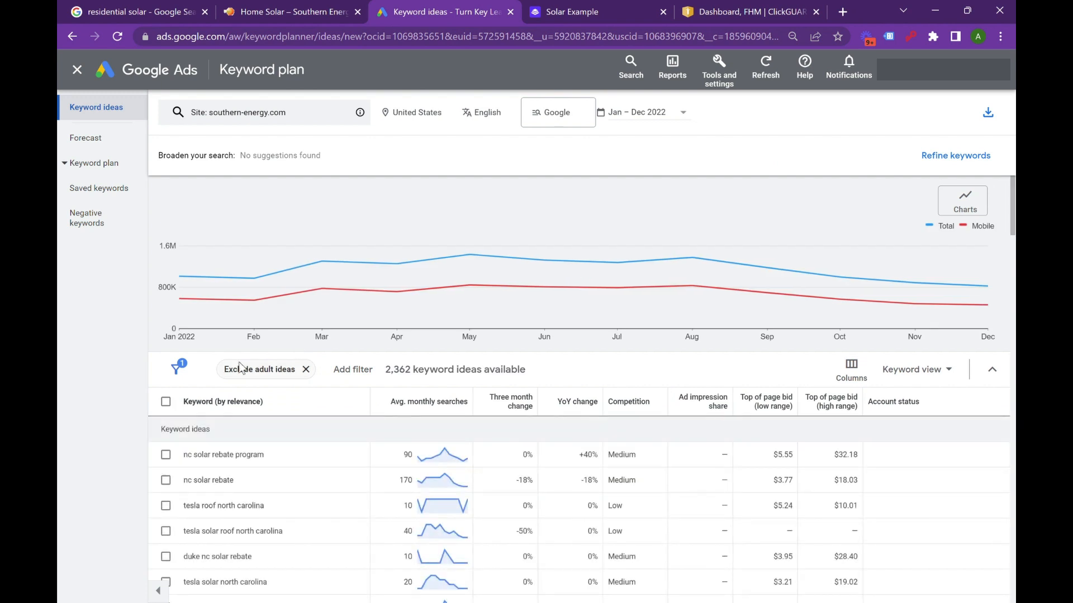
- Select all keyword ideas found for the site, beyond the first page, and create a plan with them as broad match
{"action": "scroll", "coordinate": [211, 377], "scroll_direction": "down", "scroll_amount": 2}
{"action": "left_click", "coordinate": [168, 277]}
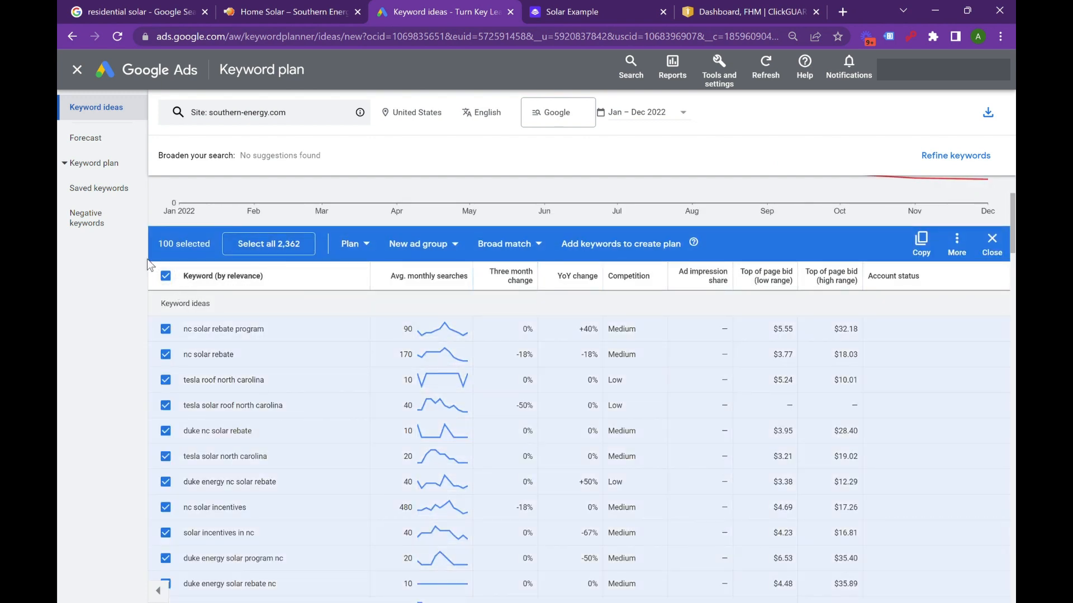
{"action": "left_click", "coordinate": [287, 244]}
{"action": "scroll", "coordinate": [242, 330], "scroll_direction": "down", "scroll_amount": 10}
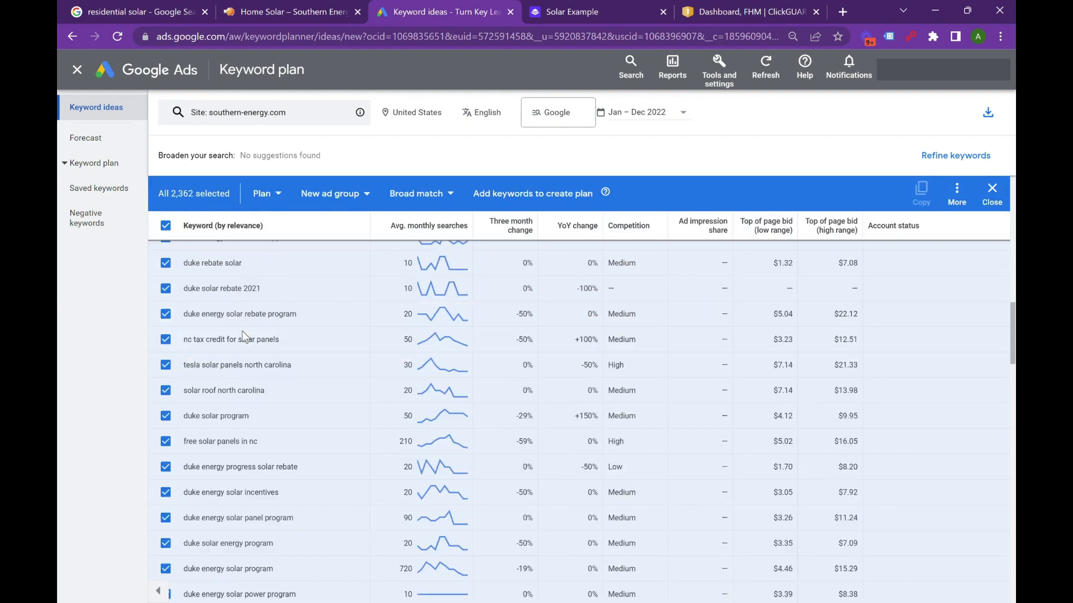
{"action": "scroll", "coordinate": [243, 331], "scroll_direction": "up", "scroll_amount": 10}
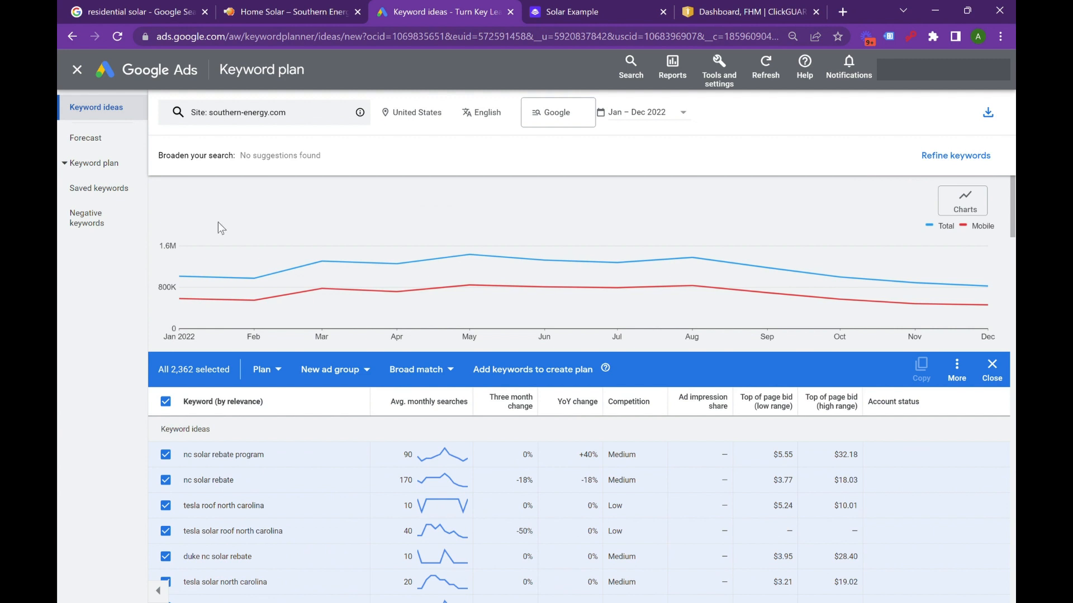
{"action": "left_click", "coordinate": [267, 371]}
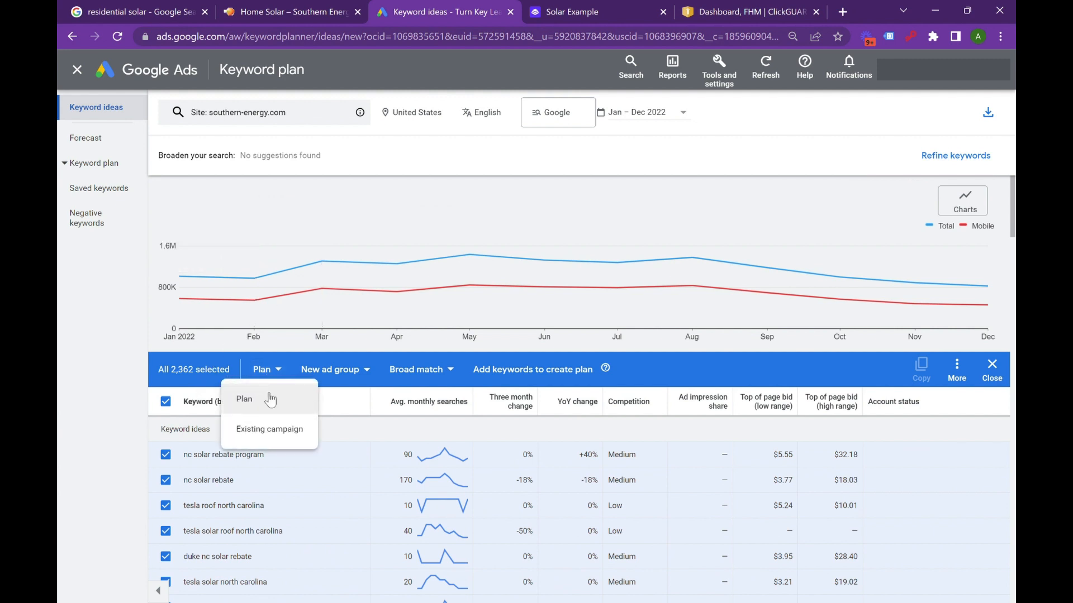
{"action": "left_click", "coordinate": [529, 375]}
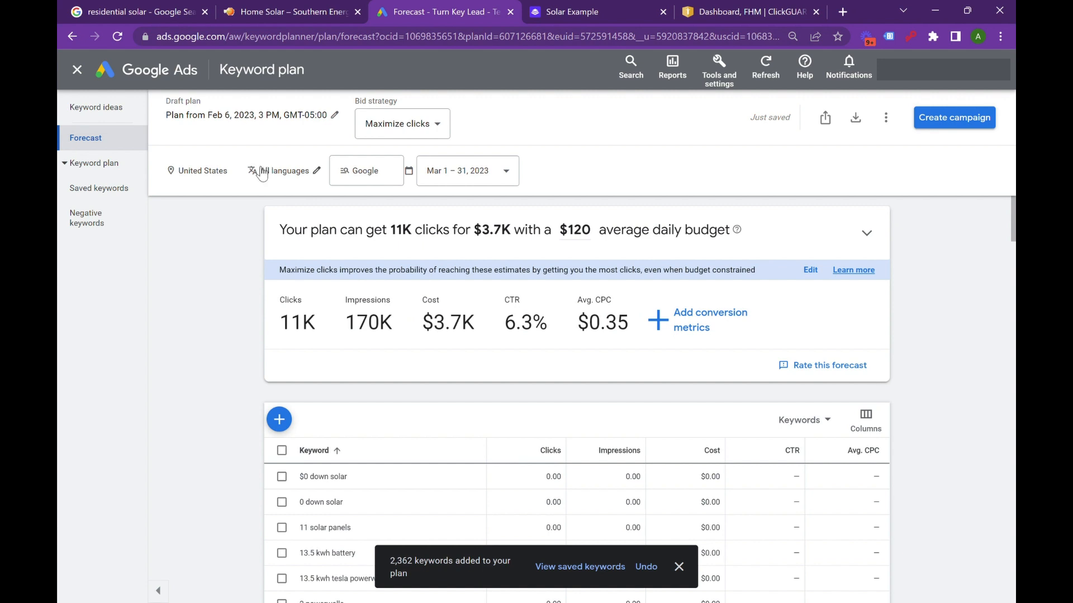
- Change the forecast's targeted location to the state of North Carolina, removing the United States, and save
{"action": "left_click", "coordinate": [217, 174]}
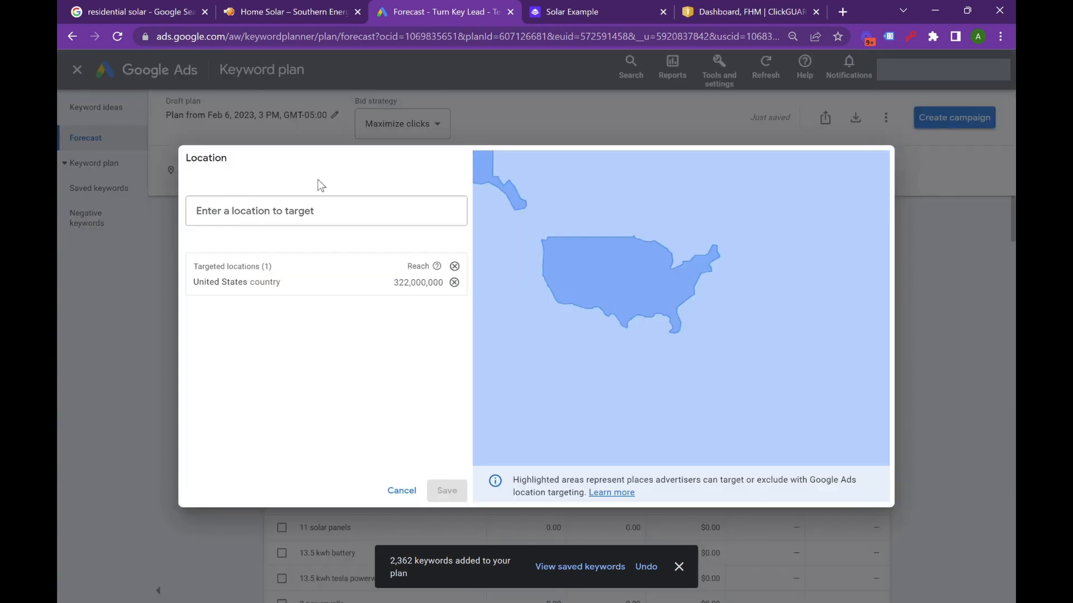
{"action": "left_click", "coordinate": [315, 219]}
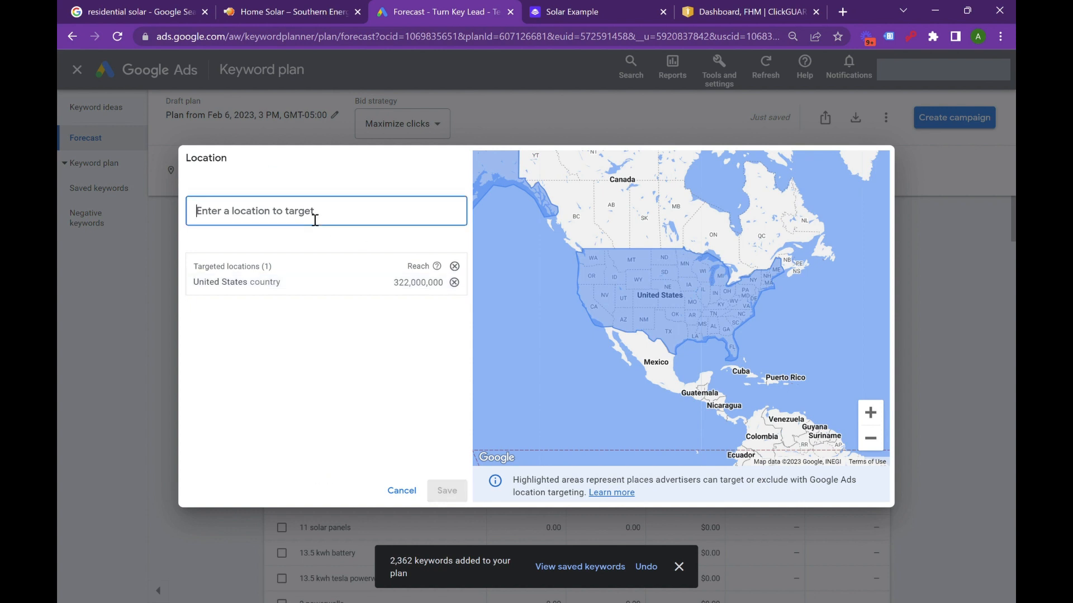
{"action": "type", "text": "north"}
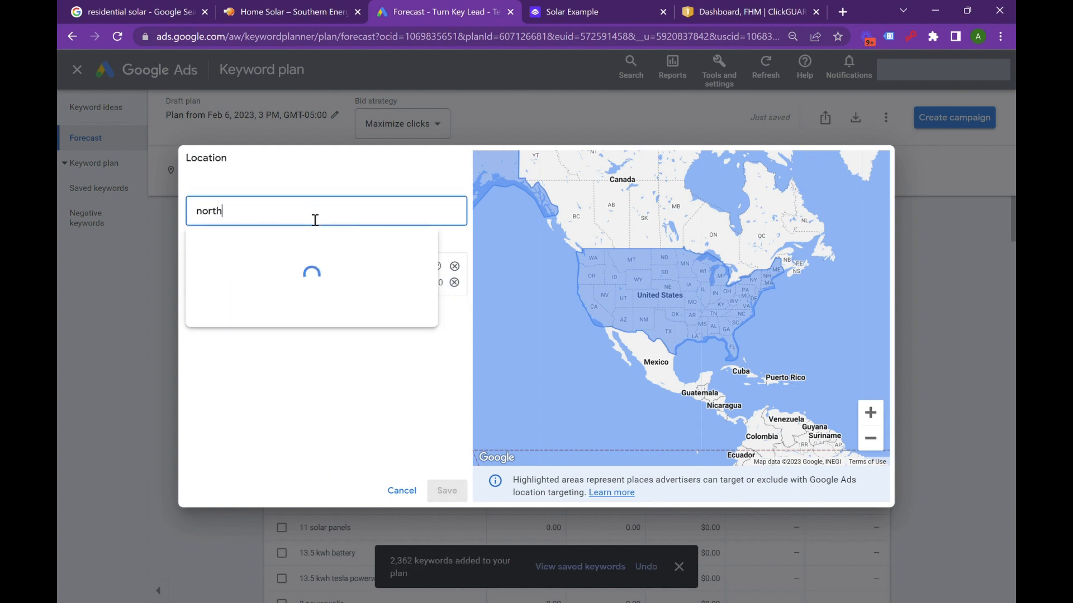
{"action": "type", "text": " carolina"}
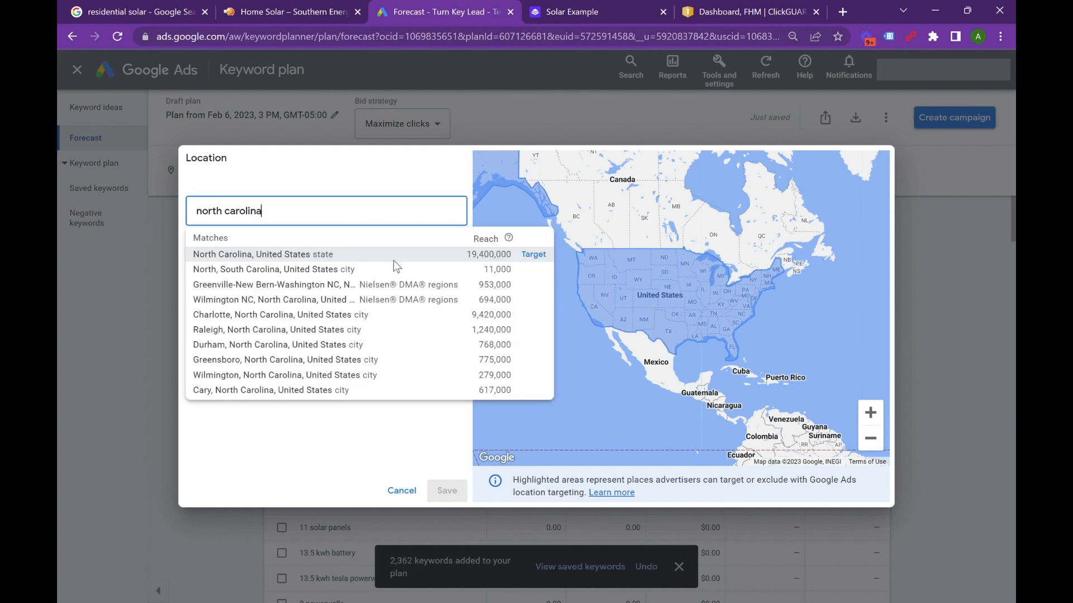
{"action": "left_click", "coordinate": [427, 260]}
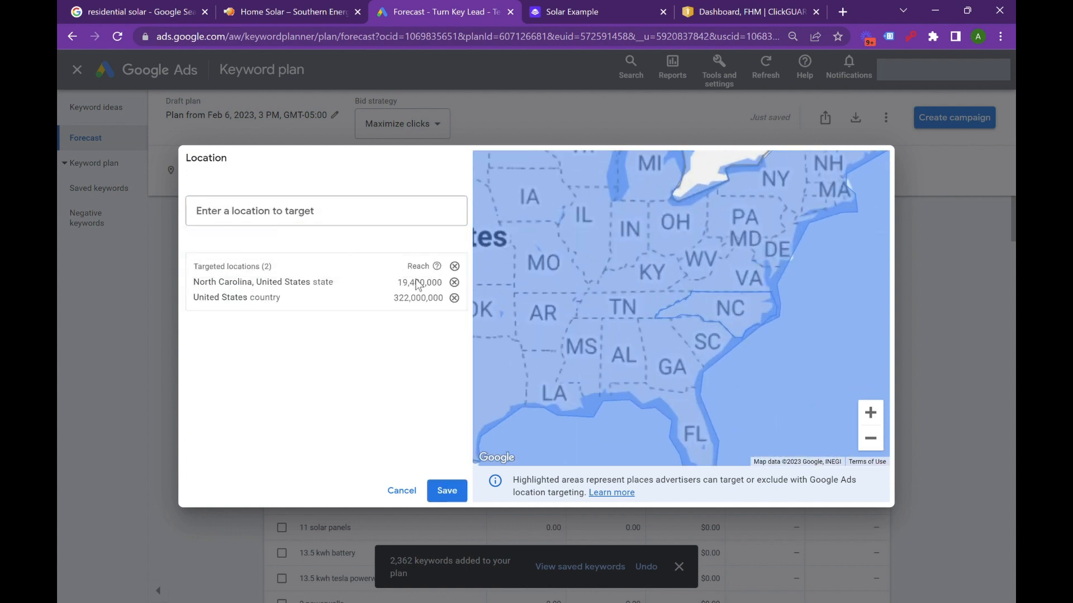
{"action": "left_click", "coordinate": [454, 298]}
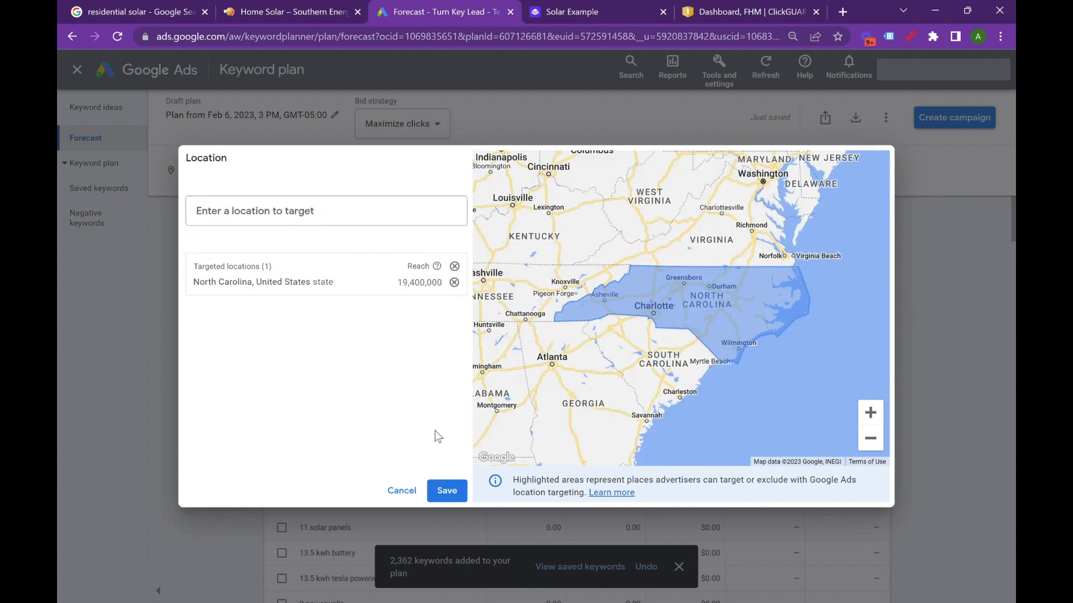
{"action": "left_click", "coordinate": [447, 492]}
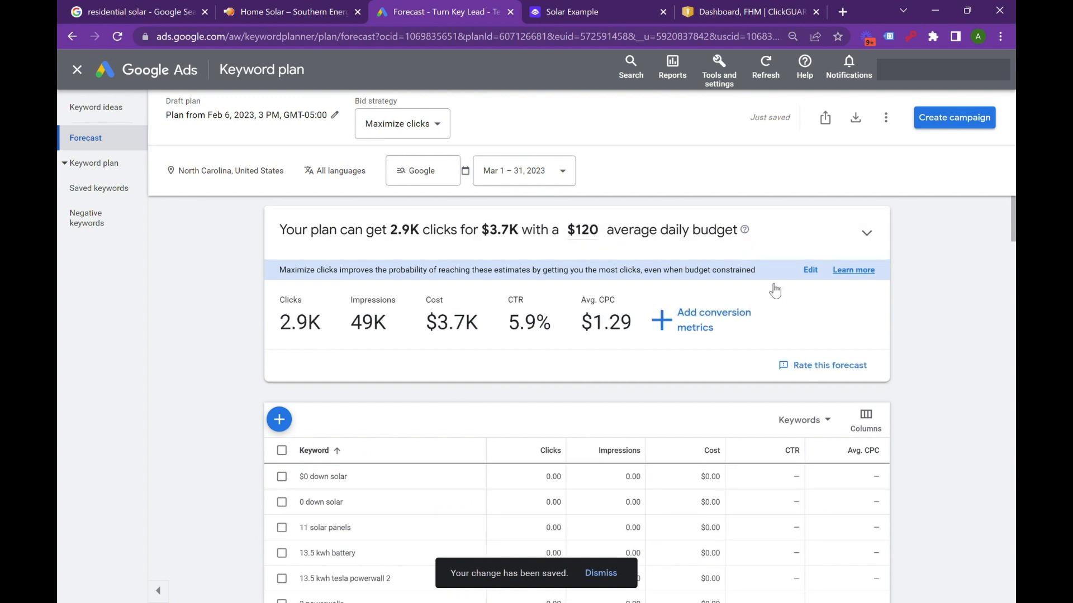
- Expand the forecast chart and examine the estimated clicks and cost at different average daily budgets
{"action": "left_click", "coordinate": [861, 230]}
{"action": "mouse_move", "coordinate": [600, 316]}
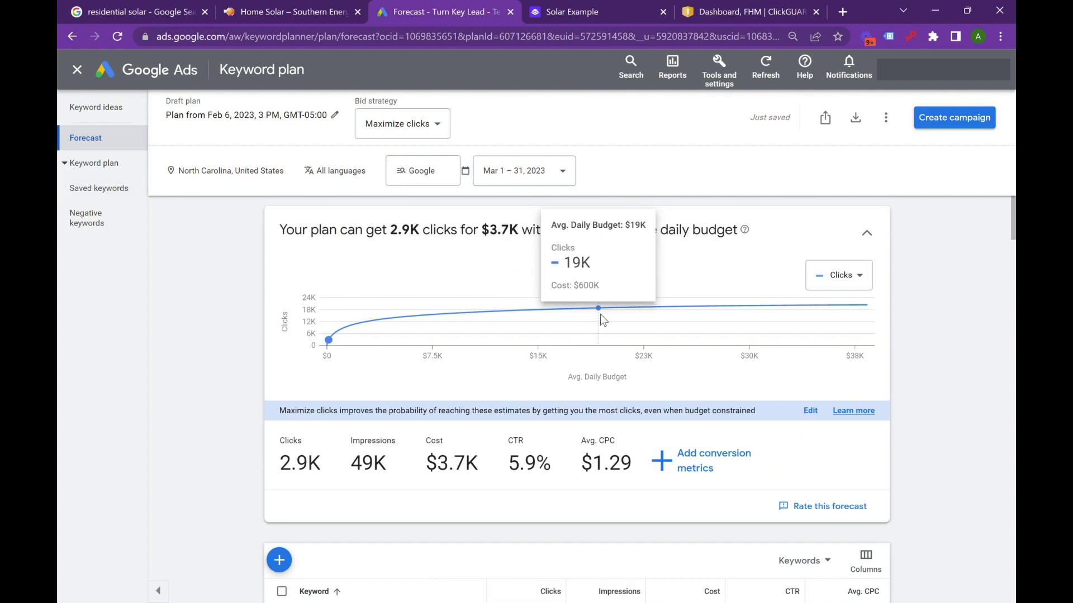
{"action": "mouse_move", "coordinate": [826, 348]}
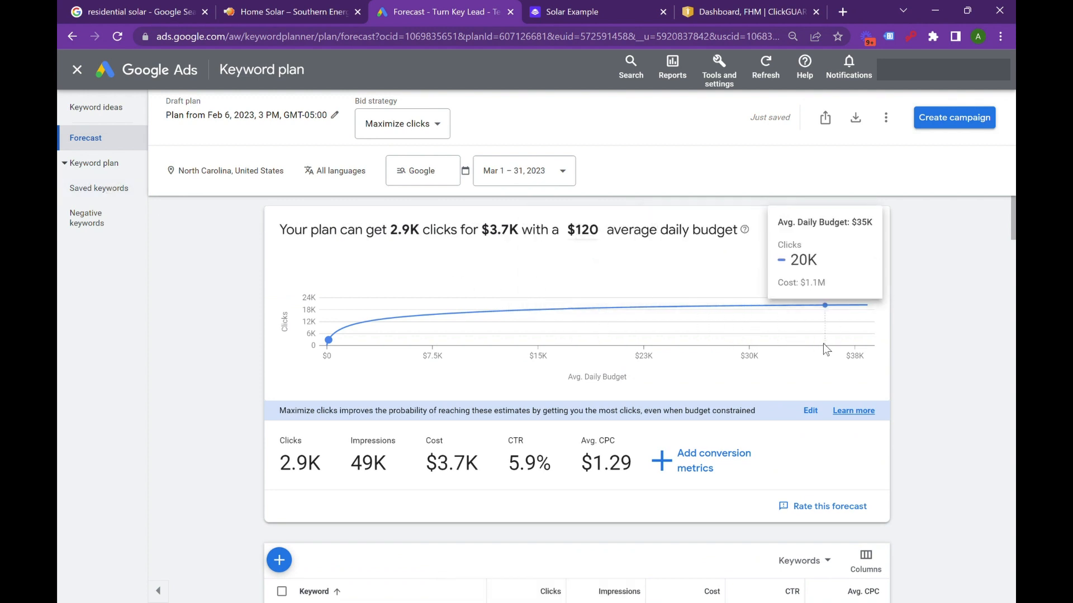
{"action": "scroll", "coordinate": [582, 362], "scroll_direction": "down", "scroll_amount": 2}
{"action": "scroll", "coordinate": [662, 360], "scroll_direction": "up", "scroll_amount": 2}
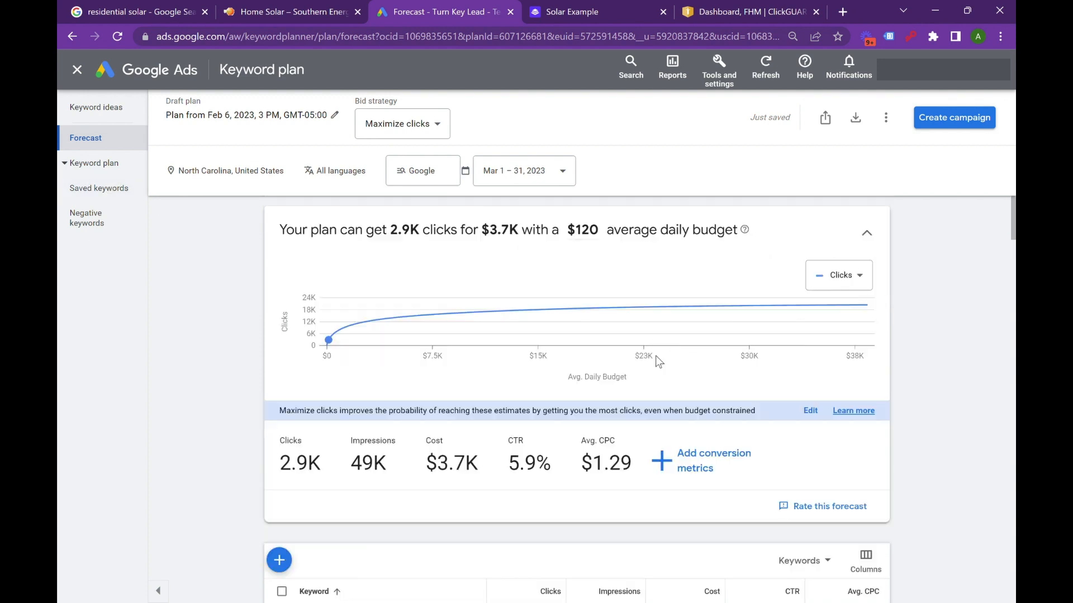
{"action": "scroll", "coordinate": [656, 359], "scroll_direction": "down", "scroll_amount": 6}
{"action": "scroll", "coordinate": [568, 330], "scroll_direction": "up", "scroll_amount": 6}
- Change the match type of all keywords on the forecast table's first page to exact match
{"action": "scroll", "coordinate": [364, 332], "scroll_direction": "down", "scroll_amount": 4}
{"action": "left_click", "coordinate": [282, 341]}
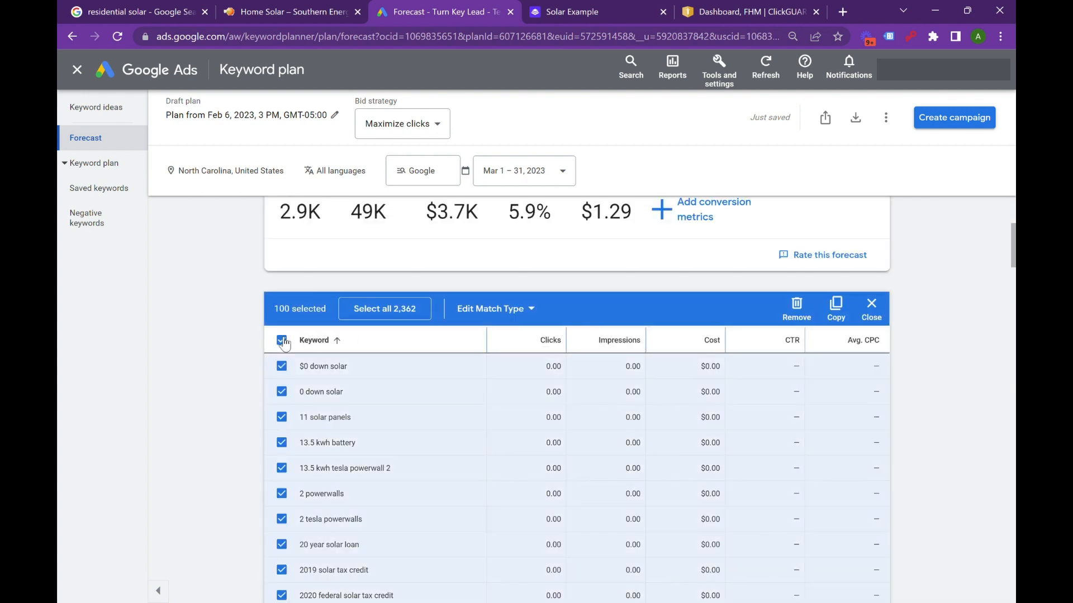
{"action": "left_click", "coordinate": [495, 311]}
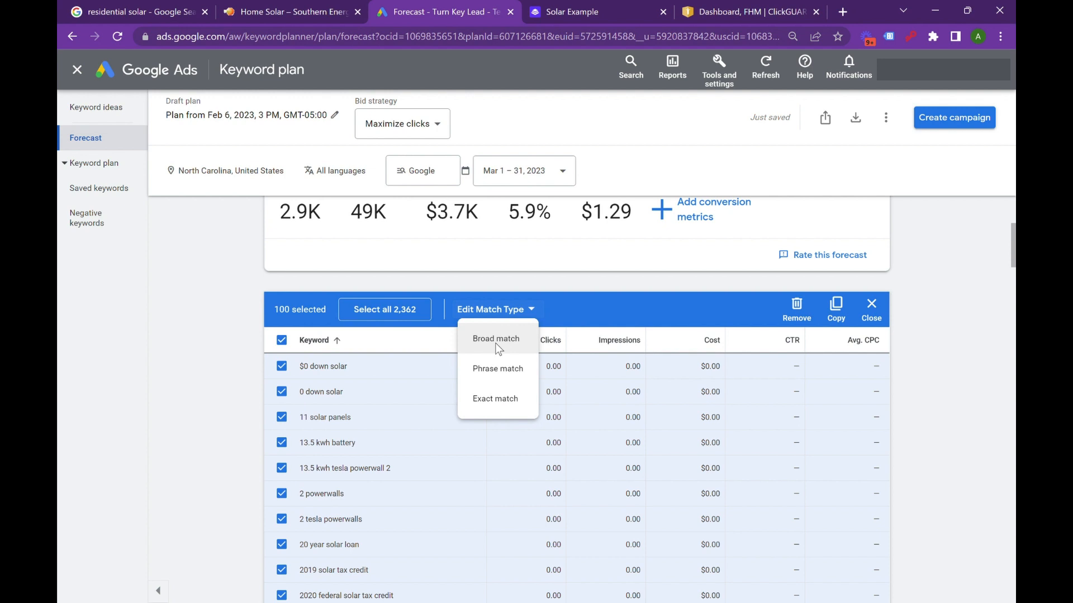
{"action": "left_click", "coordinate": [497, 397]}
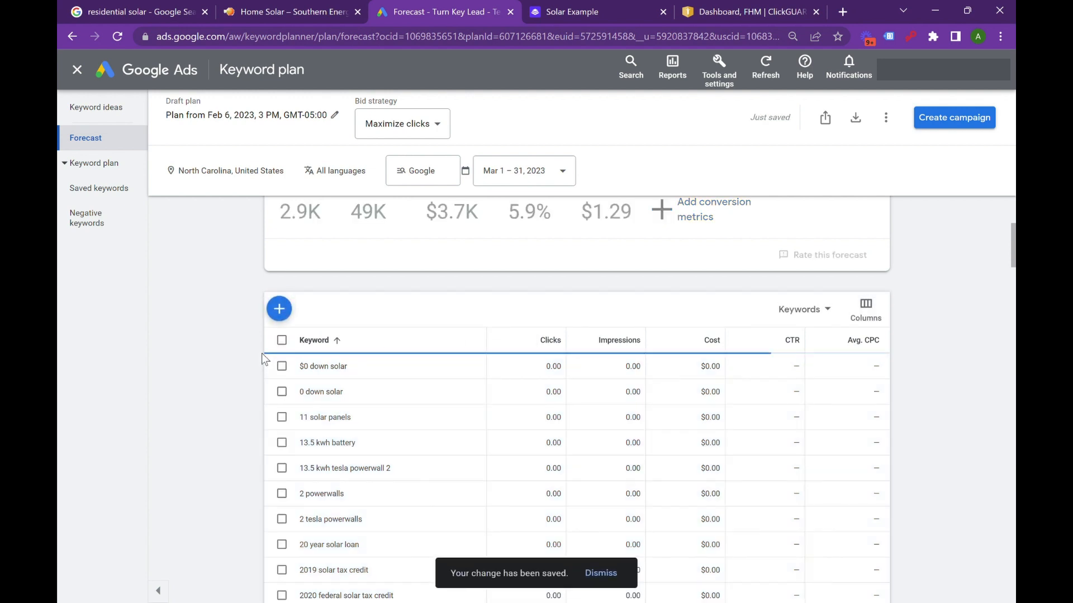
{"action": "scroll", "coordinate": [245, 350], "scroll_direction": "up", "scroll_amount": 4}
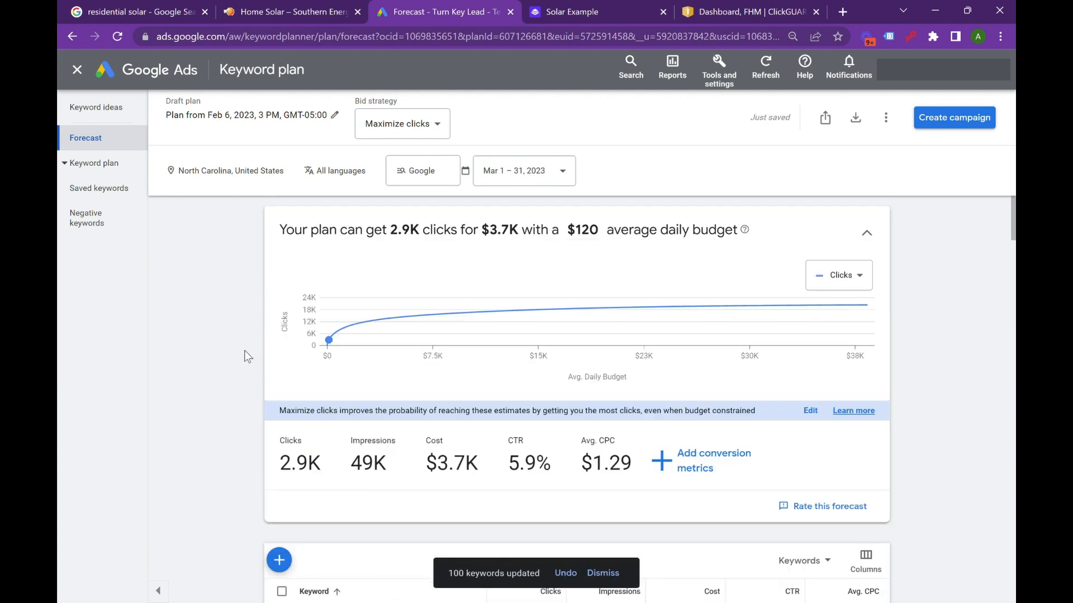
- Review the "residential solar" query on the Google results page, and return to the Keyword Planner forecast
{"action": "left_click", "coordinate": [182, 8]}
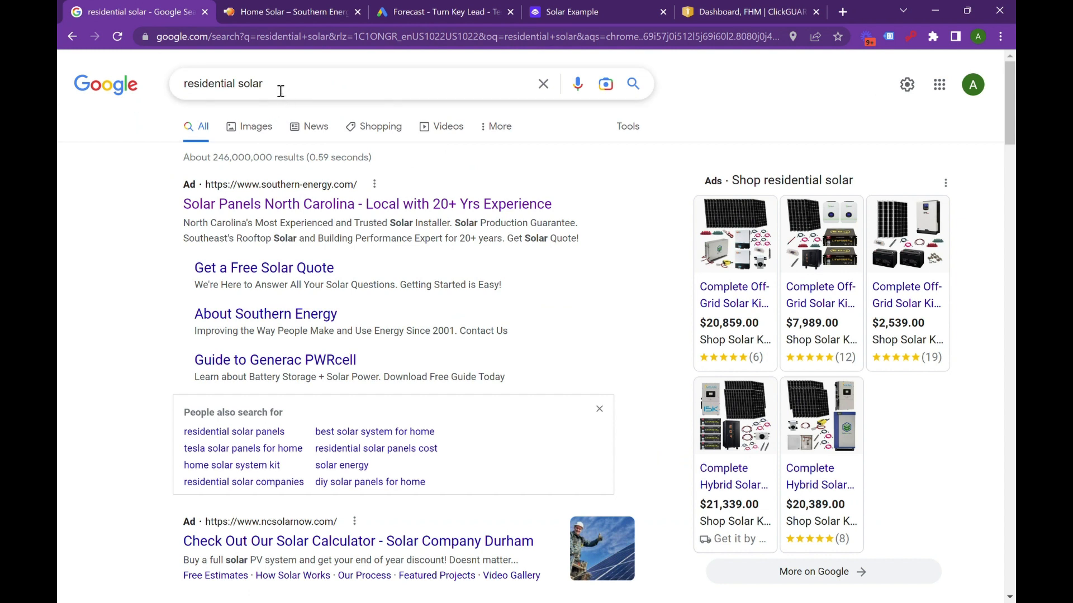
{"action": "left_click_drag", "start_coordinate": [281, 91], "coordinate": [165, 95]}
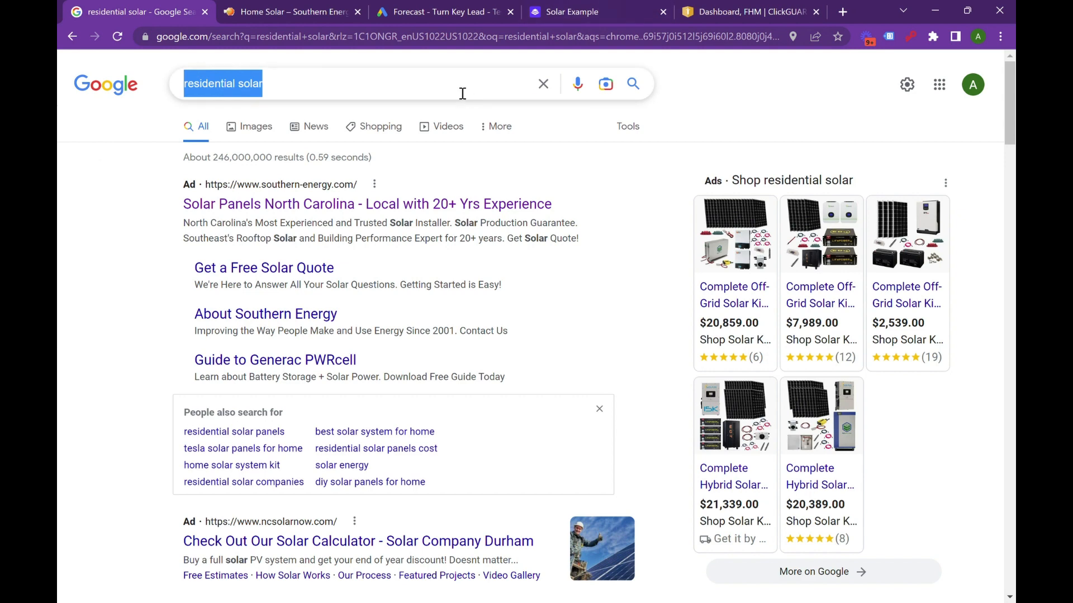
{"action": "left_click", "coordinate": [446, 8]}
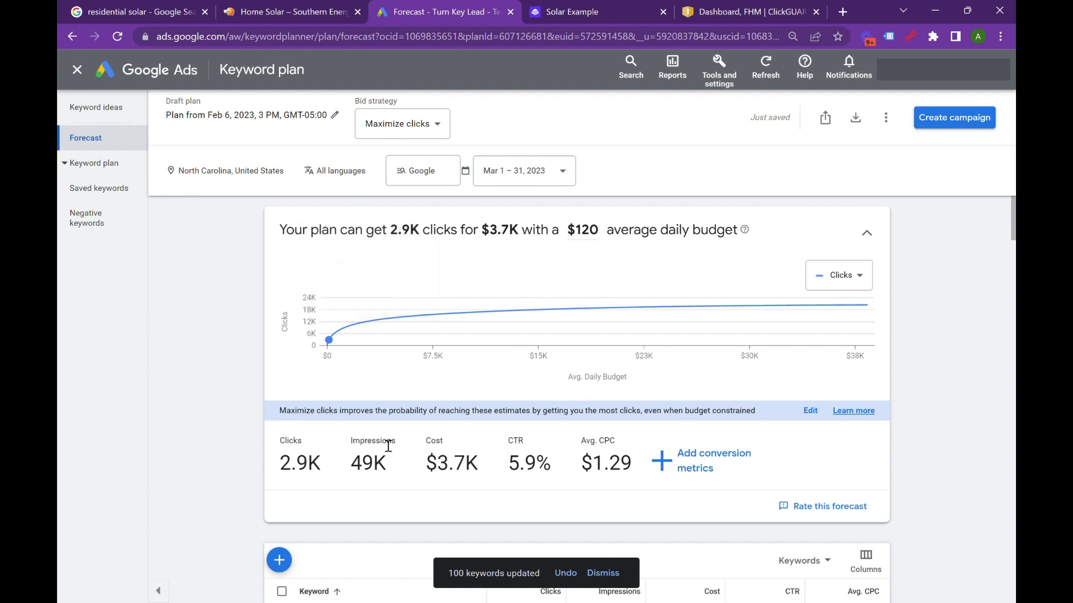
- Add conversion metrics to the forecast with a conversion rate of 10% and save
{"action": "scroll", "coordinate": [452, 410], "scroll_direction": "down", "scroll_amount": 6}
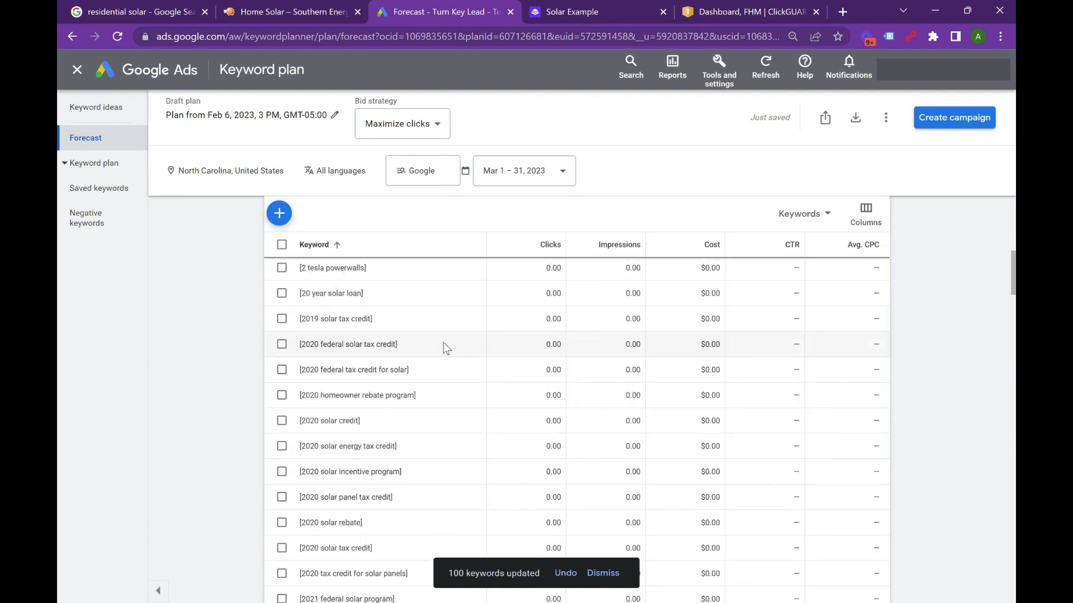
{"action": "scroll", "coordinate": [470, 320], "scroll_direction": "up", "scroll_amount": 6}
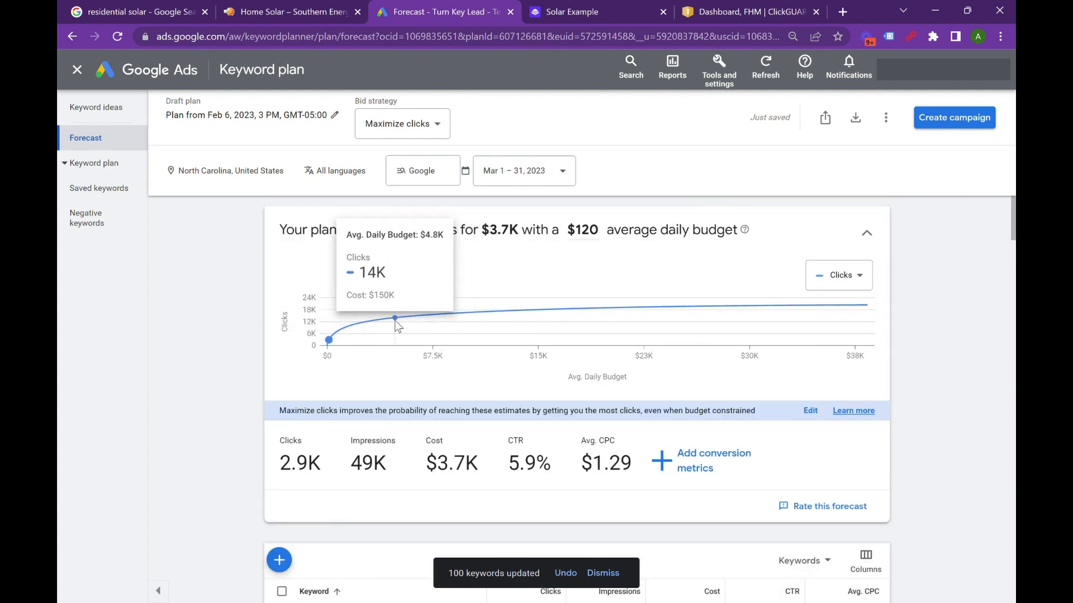
{"action": "left_click", "coordinate": [692, 467]}
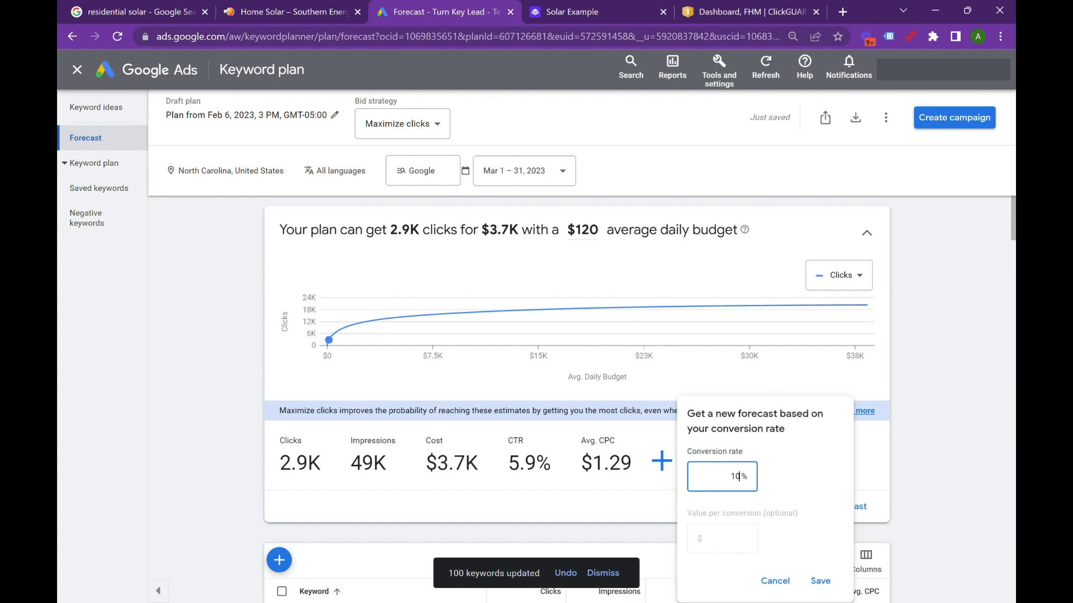
{"action": "left_click", "coordinate": [820, 581]}
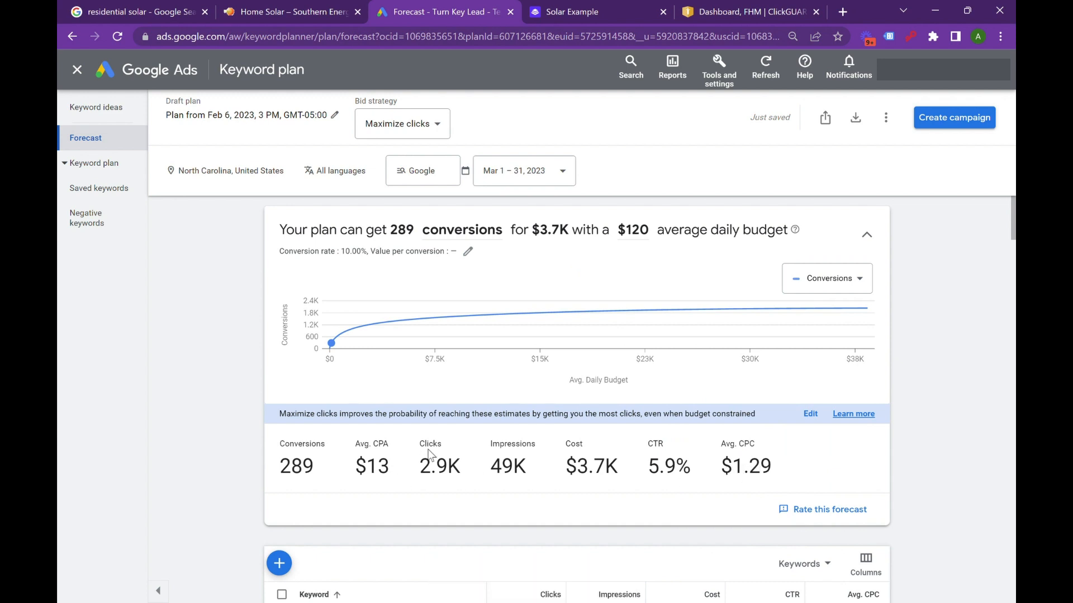
- Set the average daily budget to about $1.9K on the forecast chart and examine the resulting average CPA
{"action": "mouse_move", "coordinate": [333, 345]}
{"action": "left_click", "coordinate": [357, 340]}
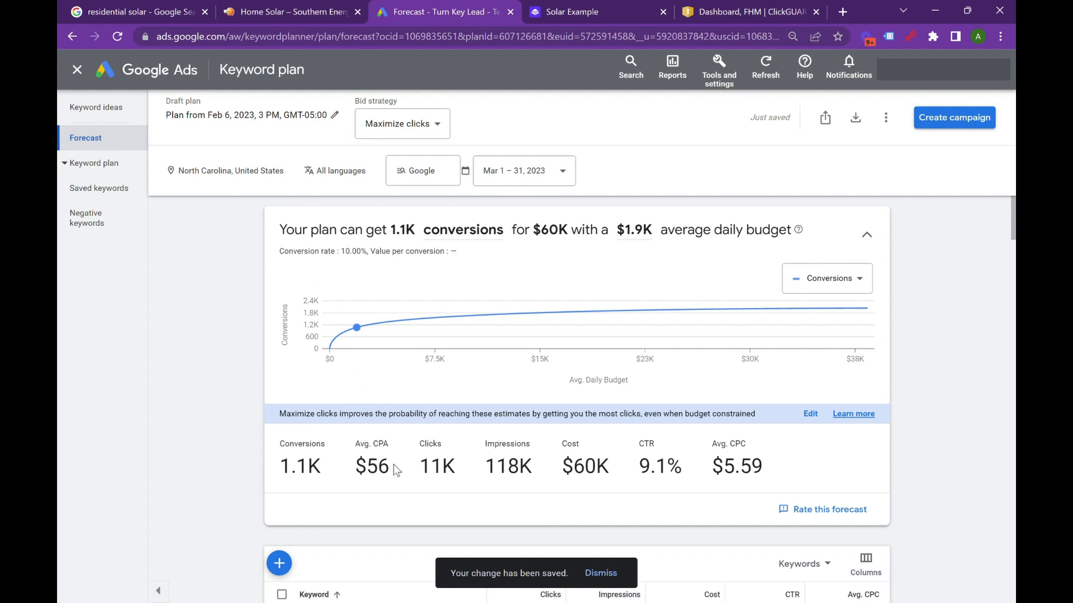
{"action": "left_click_drag", "start_coordinate": [390, 467], "coordinate": [354, 467]}
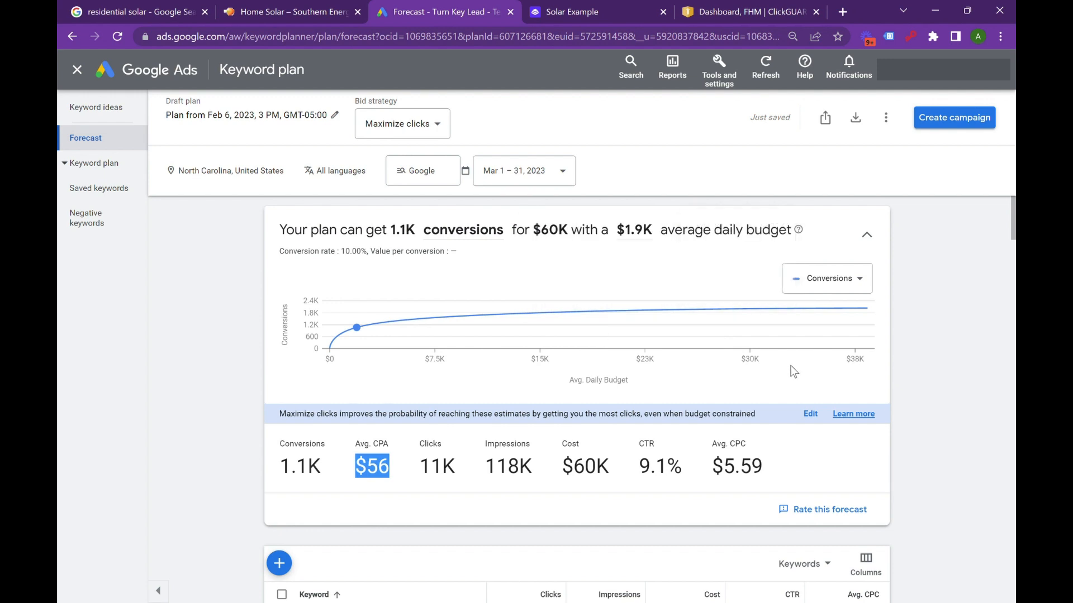
{"action": "scroll", "coordinate": [799, 390], "scroll_direction": "down", "scroll_amount": 2}
{"action": "scroll", "coordinate": [800, 390], "scroll_direction": "down", "scroll_amount": 1}
{"action": "scroll", "coordinate": [796, 386], "scroll_direction": "up", "scroll_amount": 3}
{"action": "left_click", "coordinate": [285, 12]}
{"action": "left_click", "coordinate": [447, 10]}
- Sort the forecast's keyword table by clicks, highest first, and compare the top keywords with the forecast summary
{"action": "scroll", "coordinate": [917, 384], "scroll_direction": "down", "scroll_amount": 6}
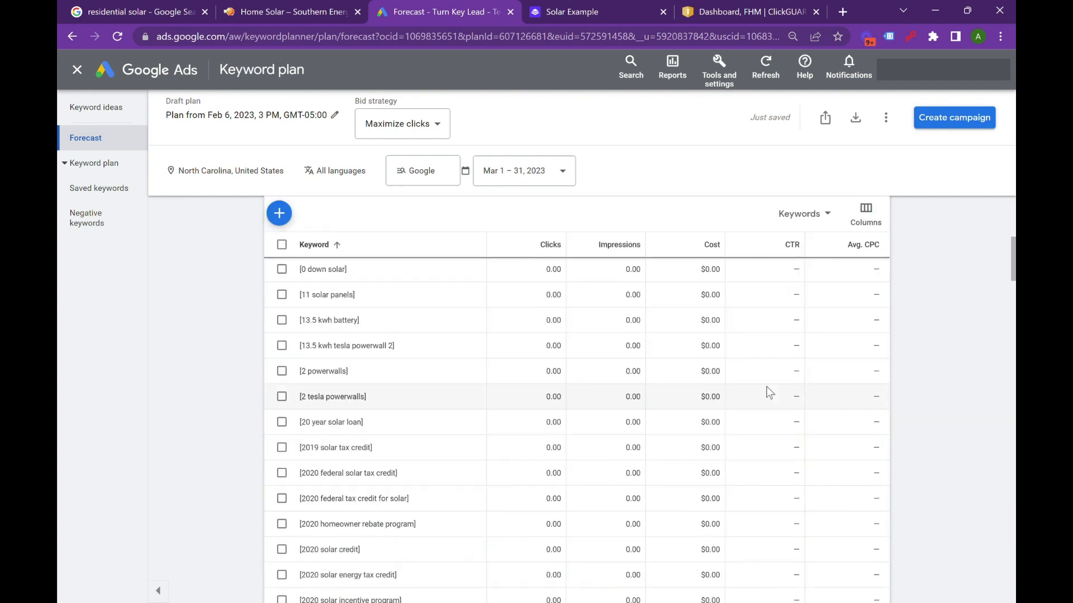
{"action": "left_click", "coordinate": [544, 250]}
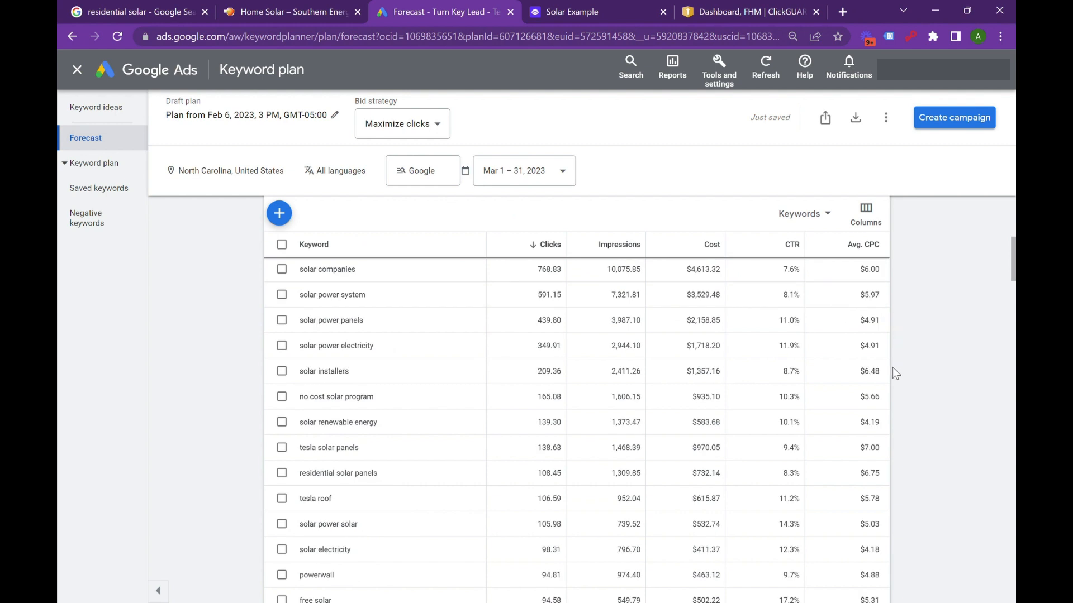
{"action": "scroll", "coordinate": [893, 367], "scroll_direction": "up", "scroll_amount": 4}
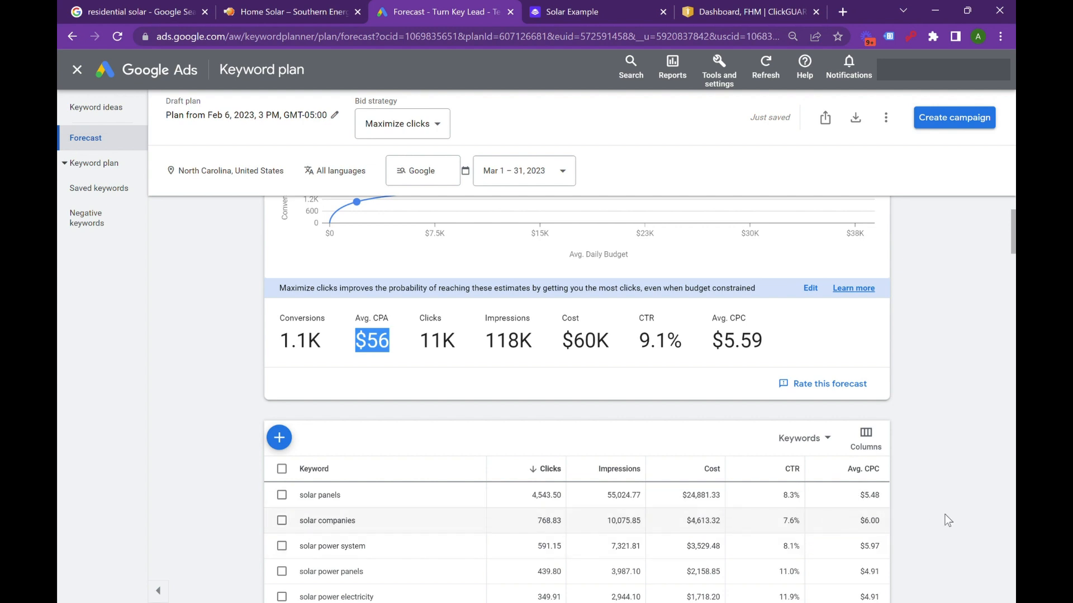
- Sort the keyword table by average CPC, highest first, and review the most expensive keywords
{"action": "left_click", "coordinate": [860, 469]}
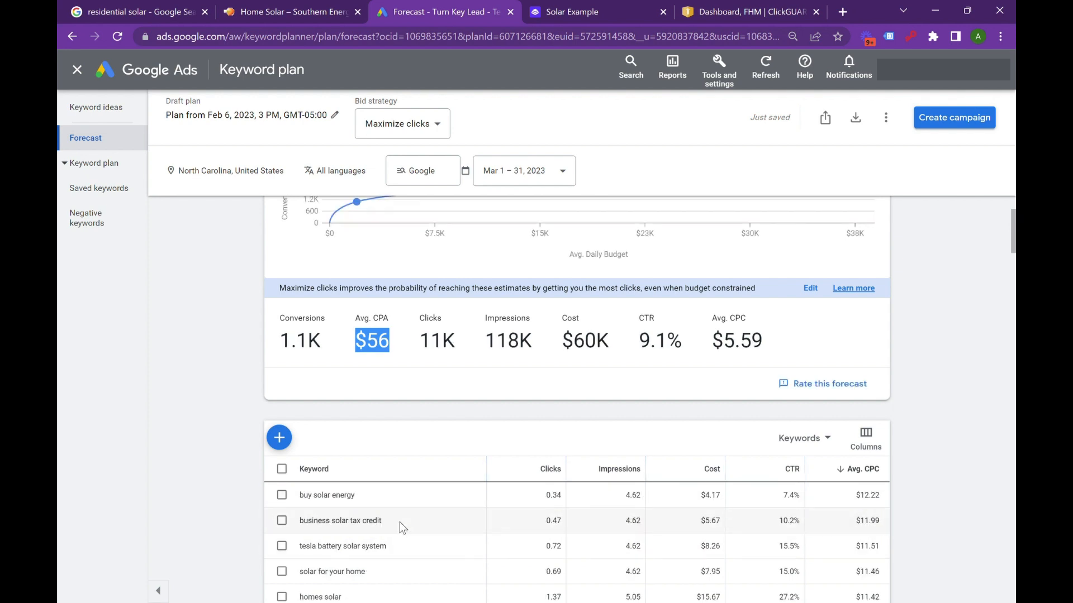
{"action": "scroll", "coordinate": [419, 534], "scroll_direction": "down", "scroll_amount": 4}
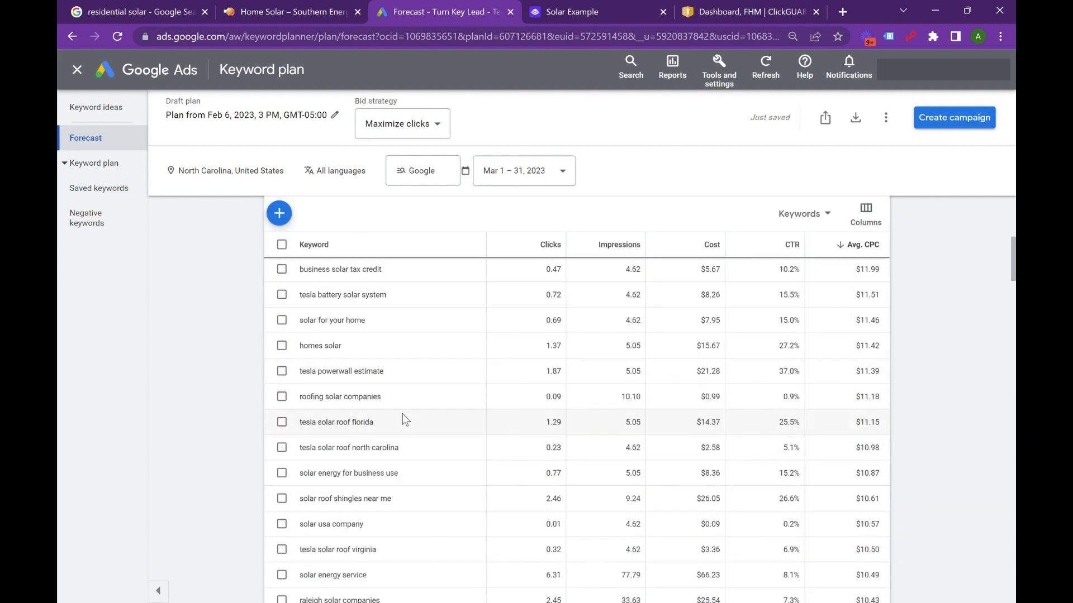
{"action": "scroll", "coordinate": [389, 422], "scroll_direction": "down", "scroll_amount": 15}
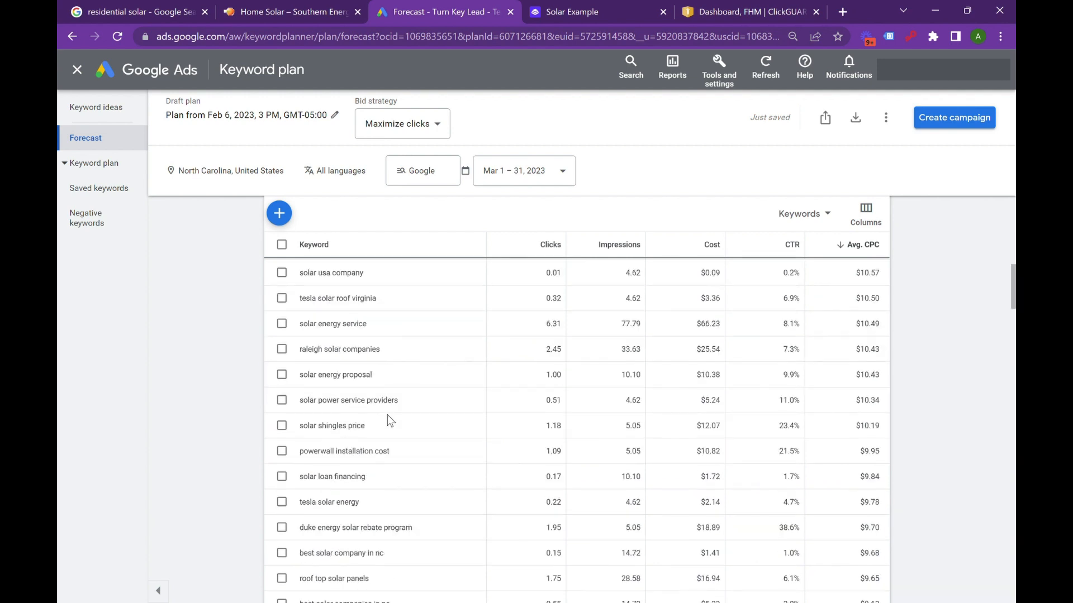
{"action": "scroll", "coordinate": [388, 423], "scroll_direction": "down", "scroll_amount": 20}
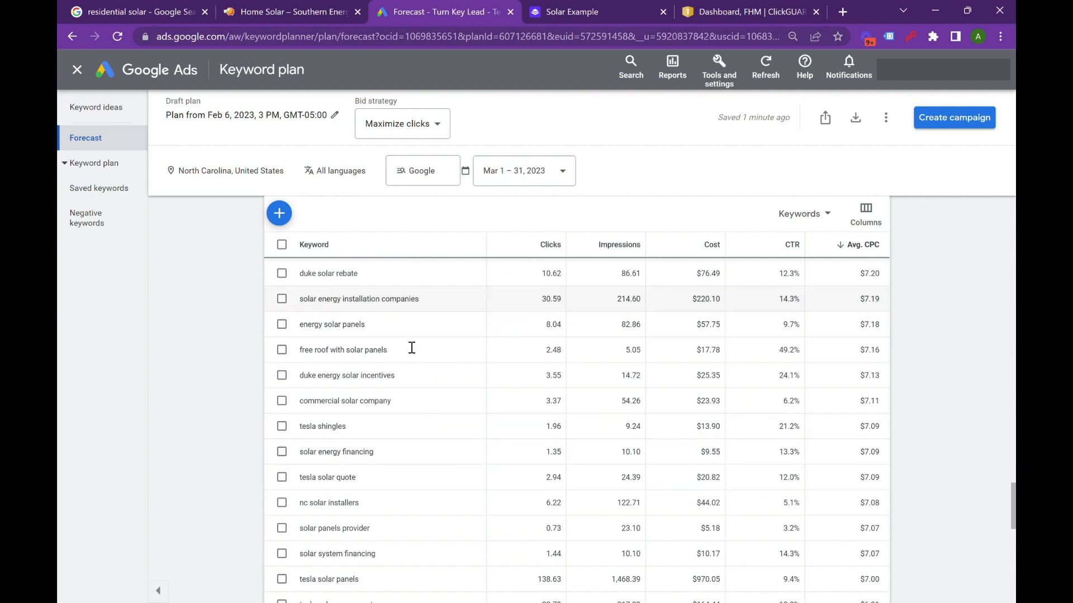
{"action": "scroll", "coordinate": [336, 391], "scroll_direction": "down", "scroll_amount": 5}
{"action": "scroll", "coordinate": [334, 446], "scroll_direction": "down", "scroll_amount": 4}
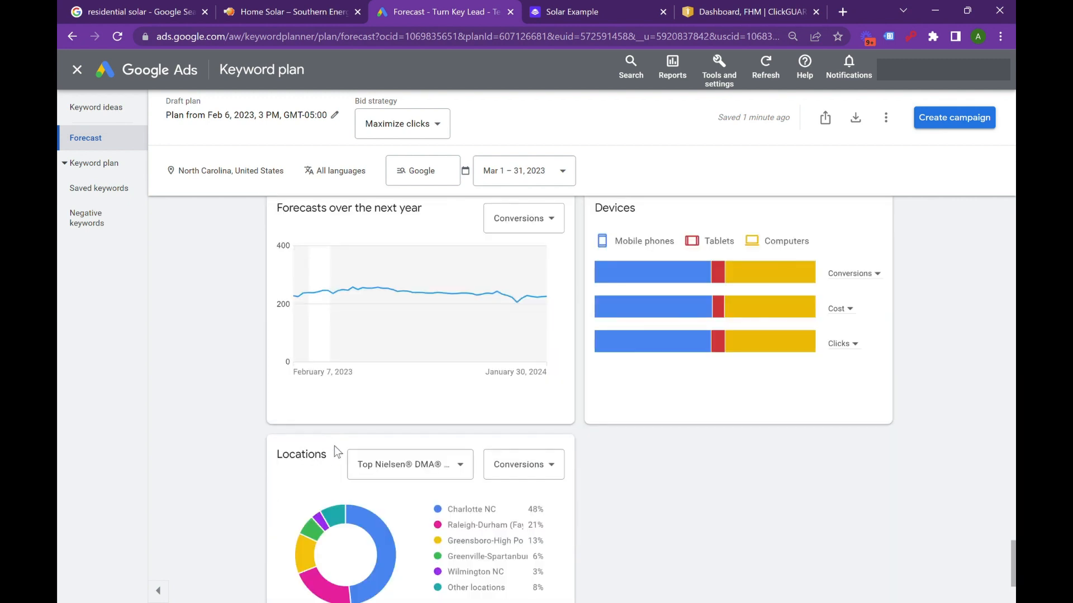
{"action": "scroll", "coordinate": [330, 425], "scroll_direction": "up", "scroll_amount": 9}
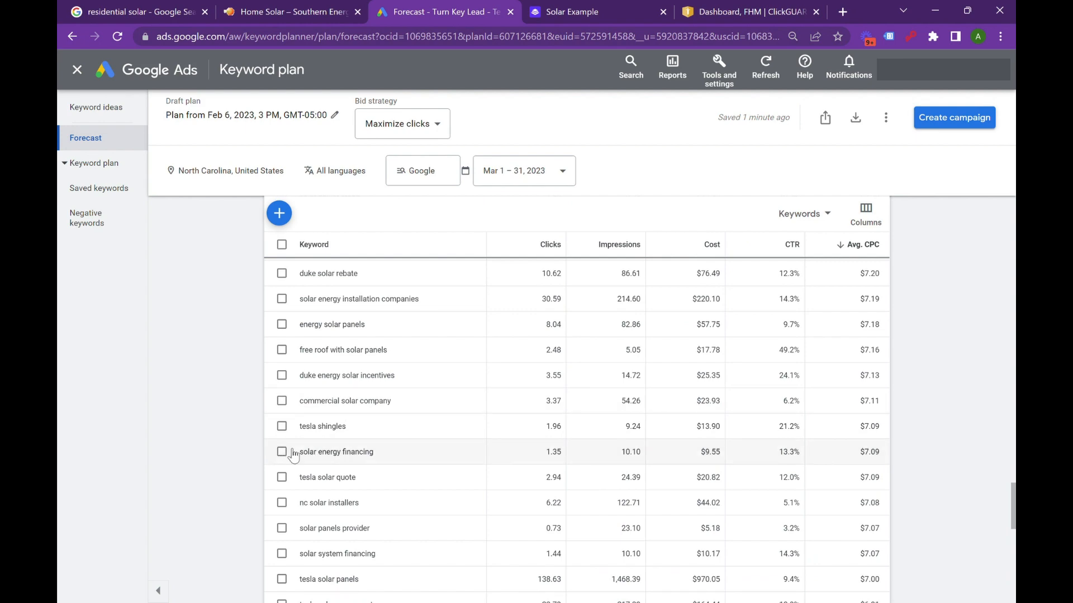
{"action": "scroll", "coordinate": [283, 449], "scroll_direction": "up", "scroll_amount": 5}
{"action": "scroll", "coordinate": [277, 442], "scroll_direction": "up", "scroll_amount": 3}
{"action": "scroll", "coordinate": [274, 440], "scroll_direction": "up", "scroll_amount": 10}
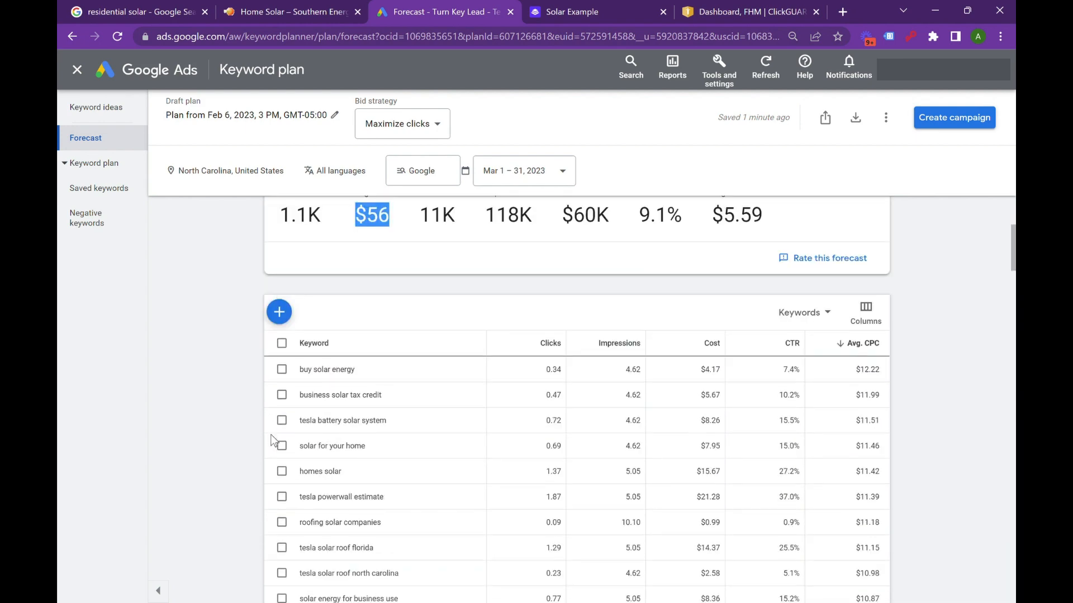
{"action": "scroll", "coordinate": [221, 392], "scroll_direction": "down", "scroll_amount": 8}
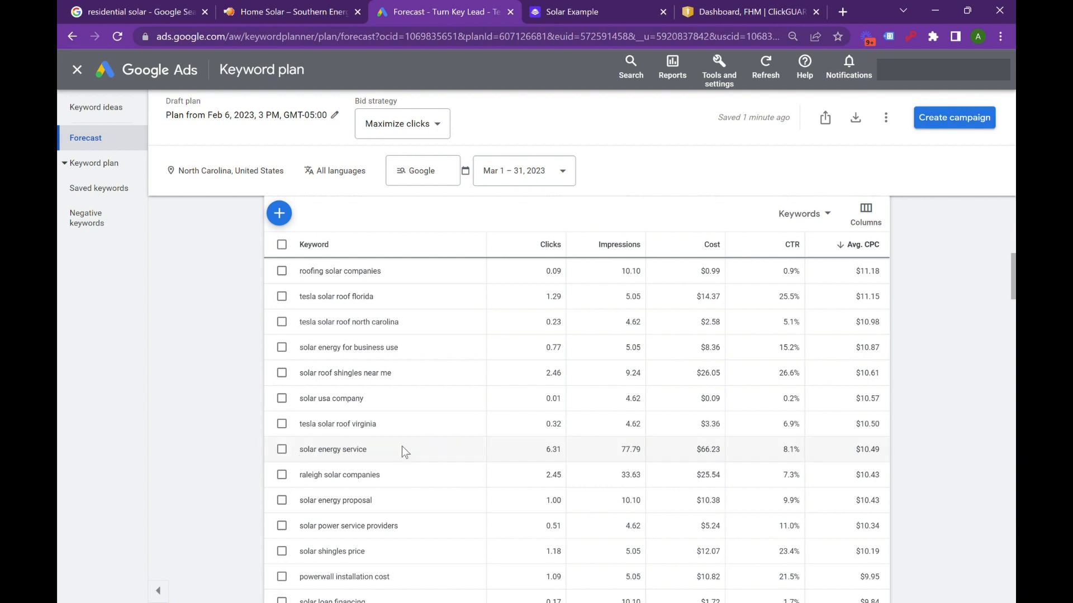
{"action": "left_click", "coordinate": [280, 429]}
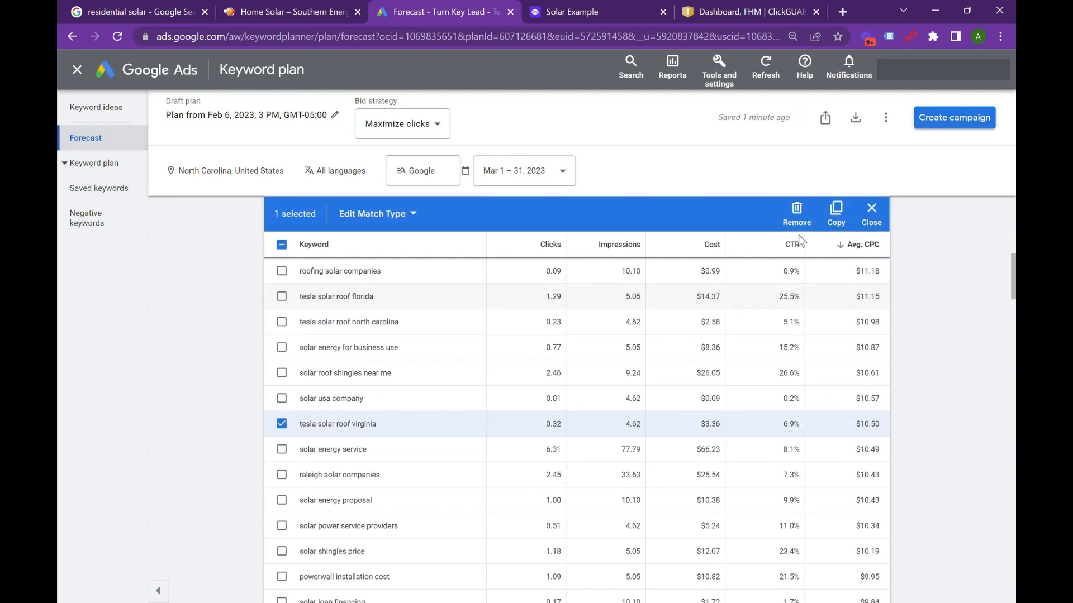
{"action": "left_click", "coordinate": [281, 424]}
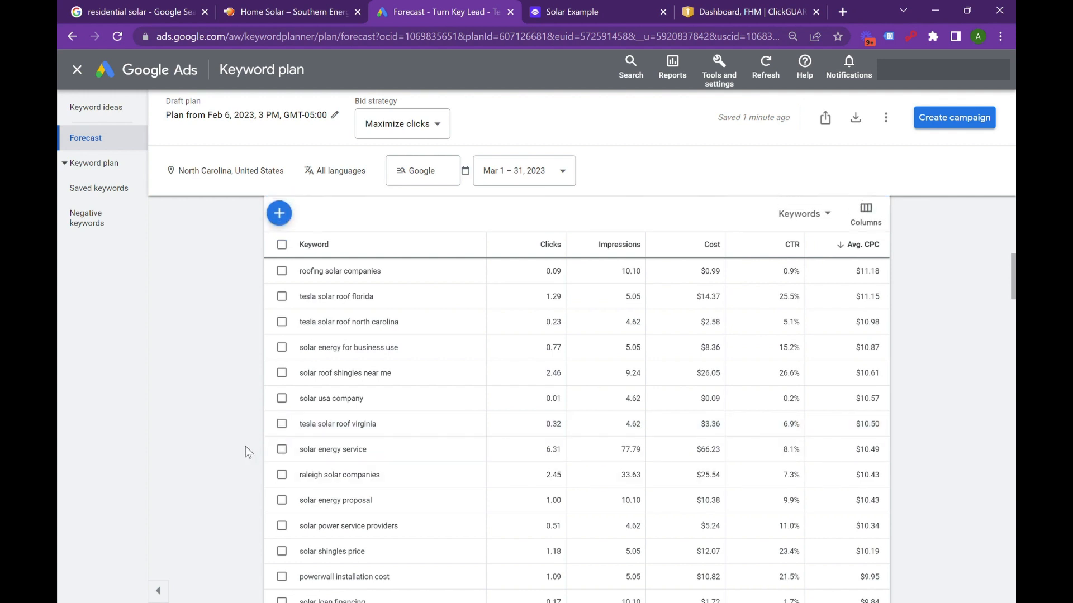
- Review the rest of the keyword list, the device and location breakdowns, and the forecast summary
{"action": "scroll", "coordinate": [240, 447], "scroll_direction": "down", "scroll_amount": 5}
{"action": "scroll", "coordinate": [228, 442], "scroll_direction": "down", "scroll_amount": 5}
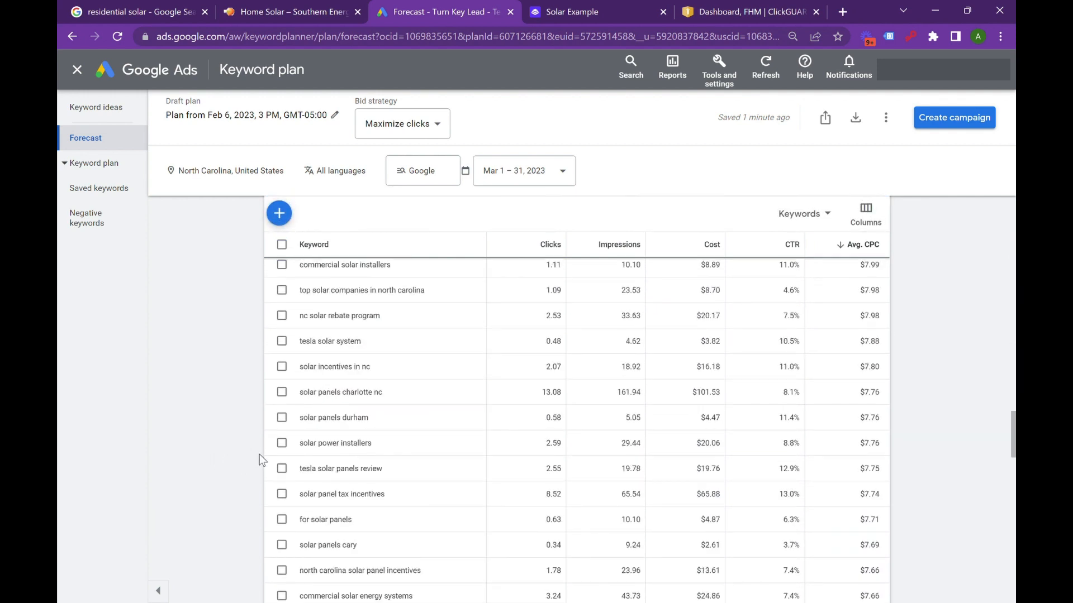
{"action": "scroll", "coordinate": [259, 454], "scroll_direction": "down", "scroll_amount": 10}
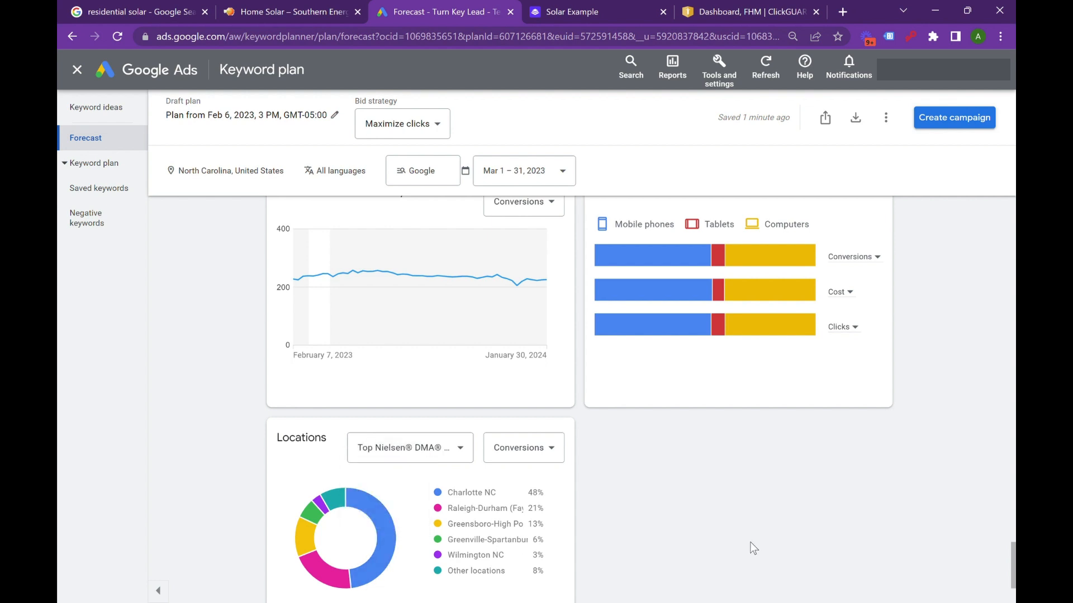
{"action": "scroll", "coordinate": [749, 542], "scroll_direction": "up", "scroll_amount": 20}
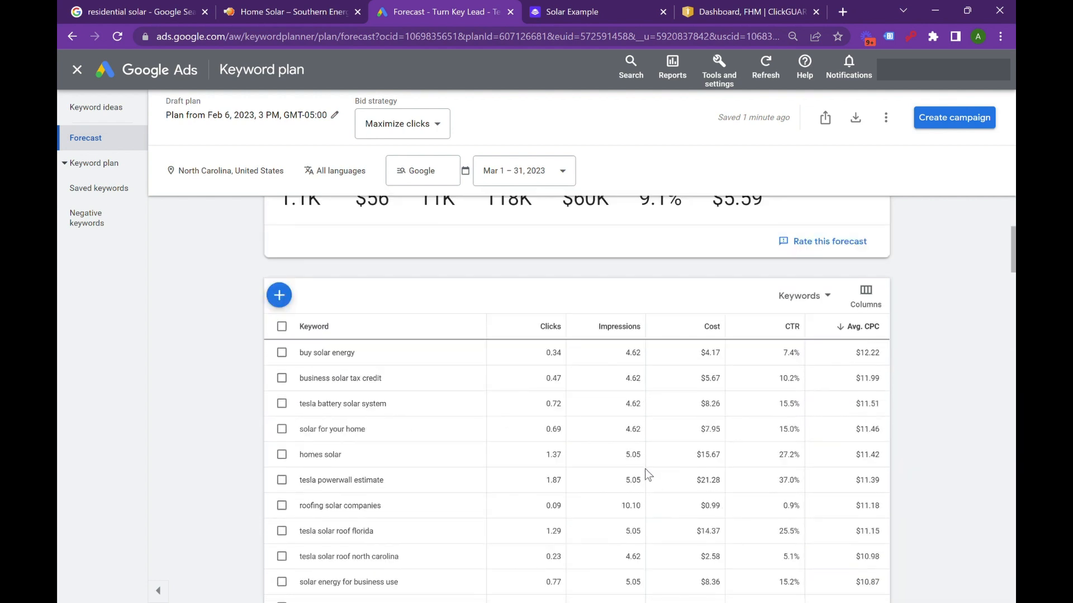
{"action": "scroll", "coordinate": [647, 474], "scroll_direction": "up", "scroll_amount": 5}
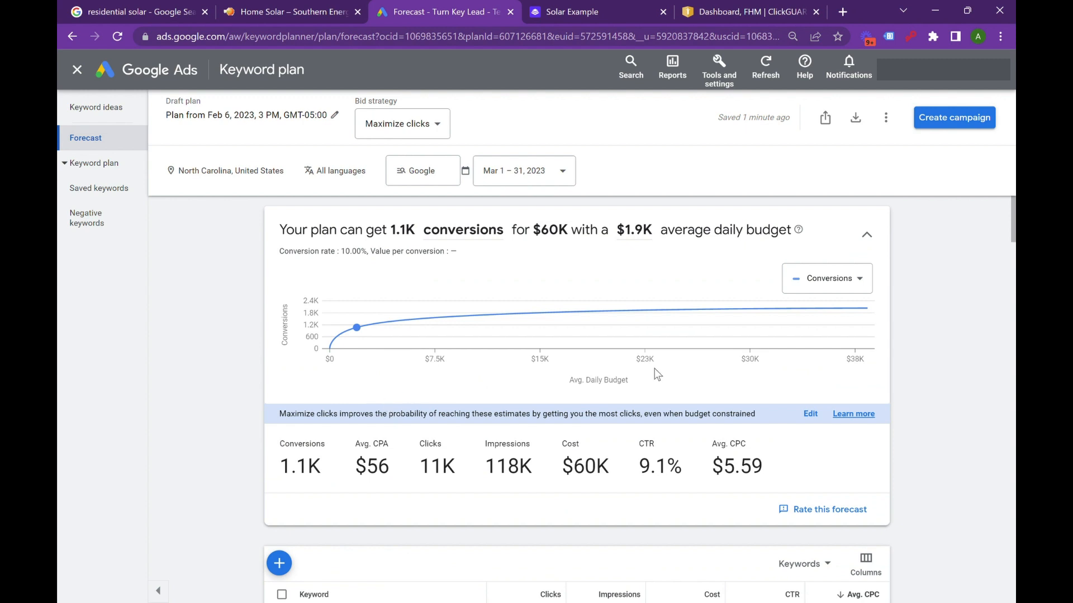
{"action": "scroll", "coordinate": [366, 347], "scroll_direction": "down", "scroll_amount": 6}
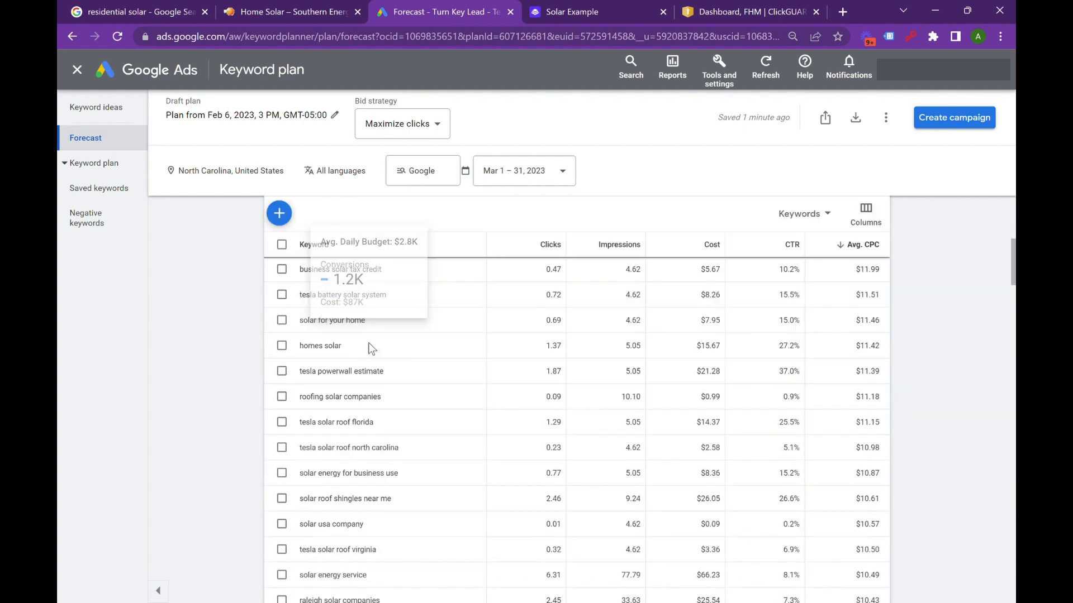
{"action": "scroll", "coordinate": [368, 307], "scroll_direction": "up", "scroll_amount": 2}
{"action": "scroll", "coordinate": [600, 225], "scroll_direction": "up", "scroll_amount": 5}
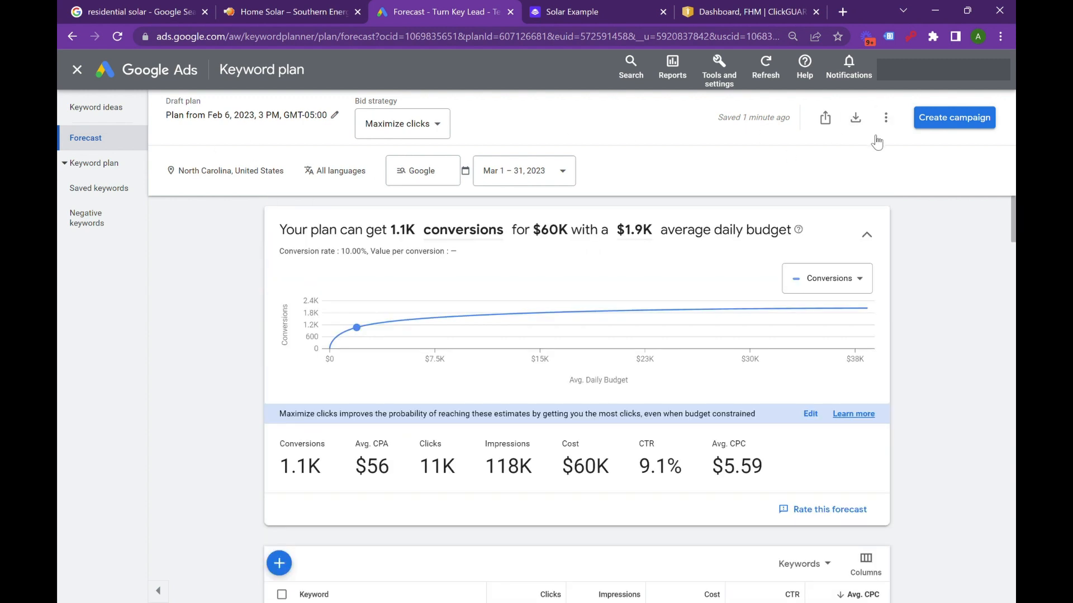
- Create a campaign from the plan named "Solar - nc" with an average daily budget of $1
{"action": "left_click", "coordinate": [944, 125]}
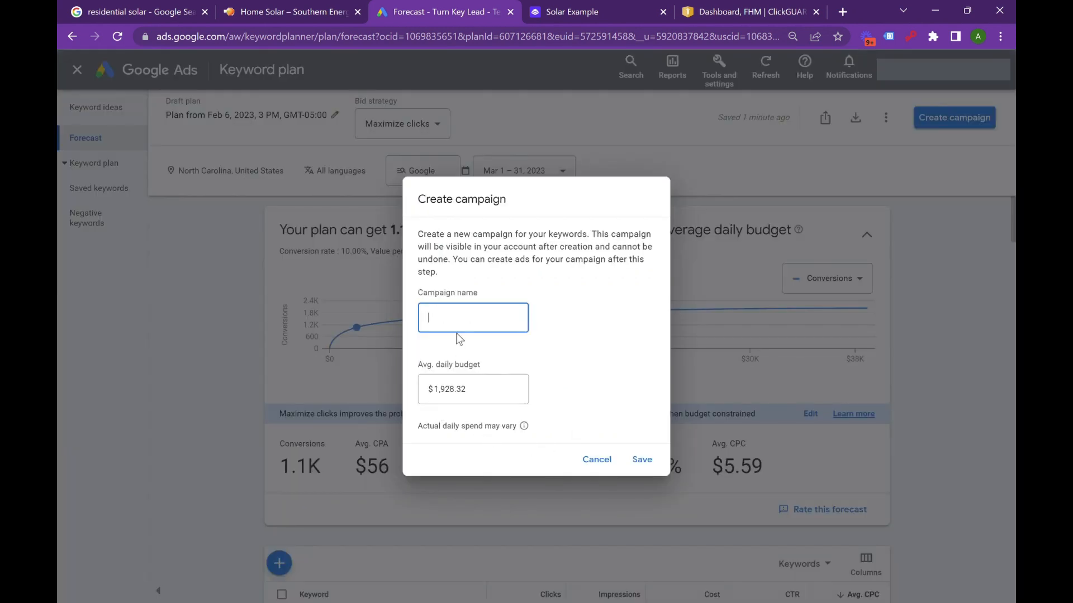
{"action": "type", "text": "SOlan"}
{"action": "double_click", "coordinate": [498, 398]}
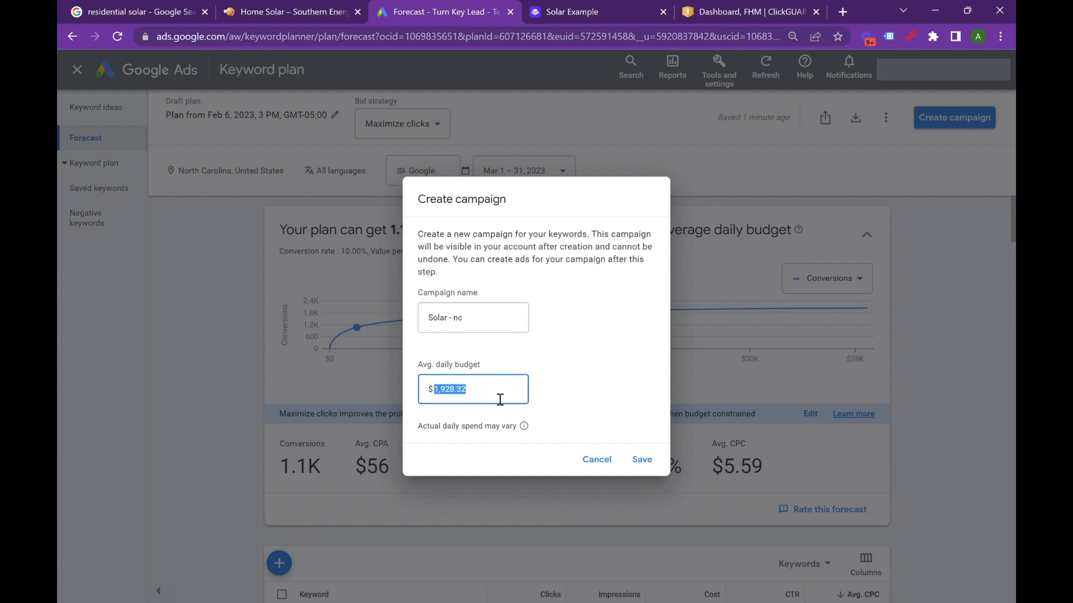
{"action": "key", "text": "BackSpace"}
{"action": "type", "text": "1"}
{"action": "left_click", "coordinate": [651, 467]}
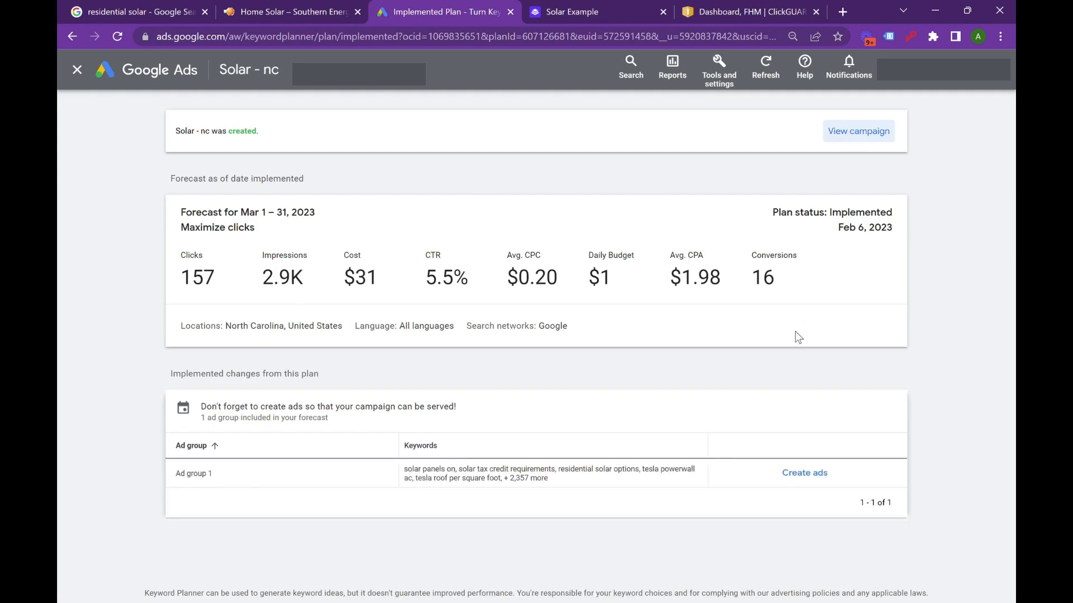
- View the new campaign, open its settings and expand the goals setting
{"action": "left_click", "coordinate": [838, 143]}
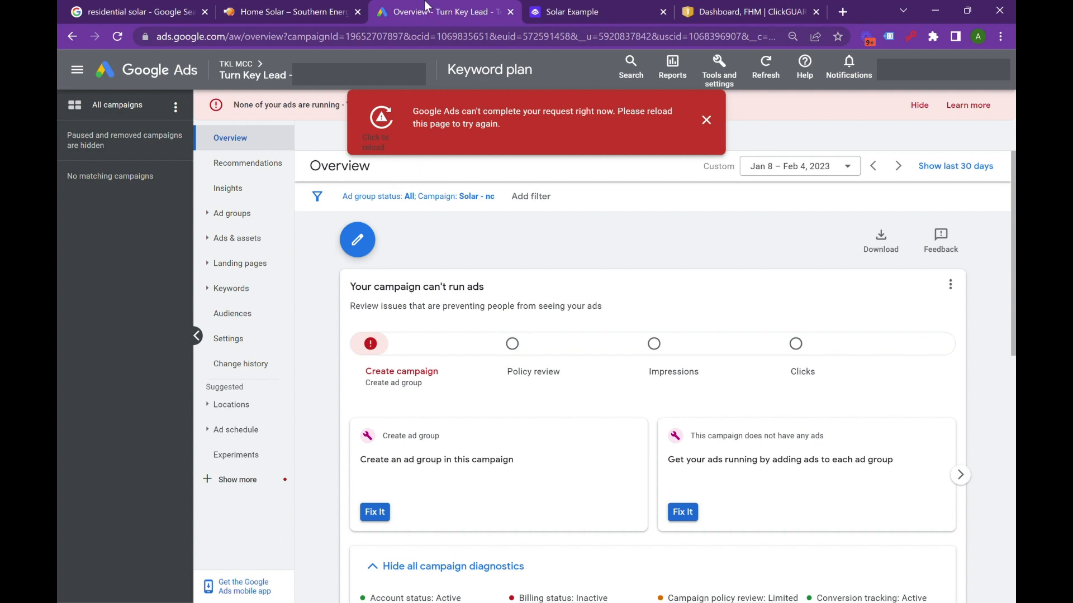
{"action": "left_click", "coordinate": [242, 338]}
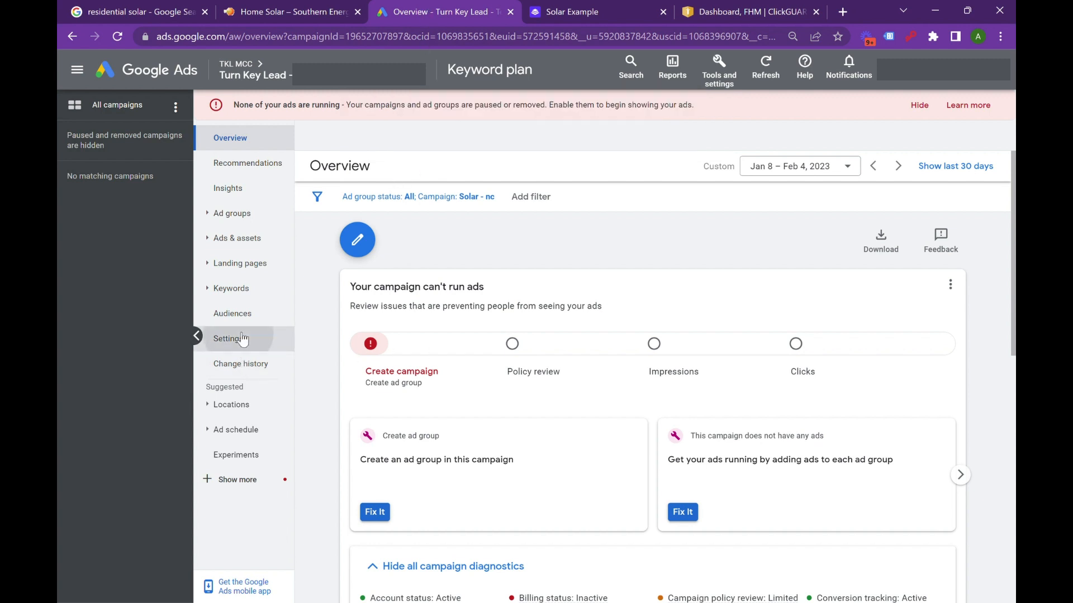
{"action": "left_click", "coordinate": [655, 184]}
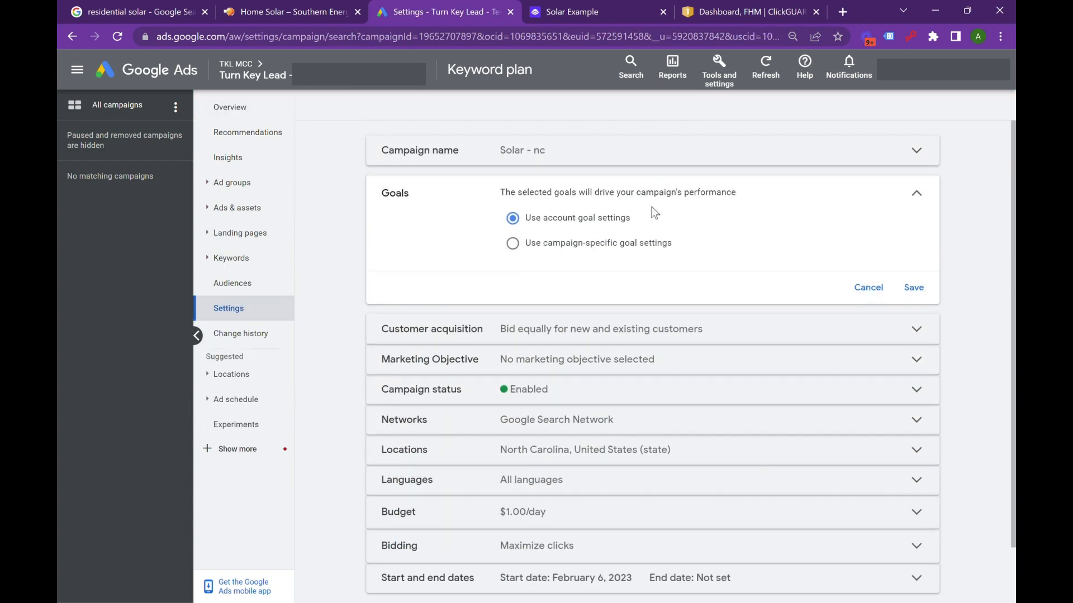
{"action": "left_click", "coordinate": [605, 249]}
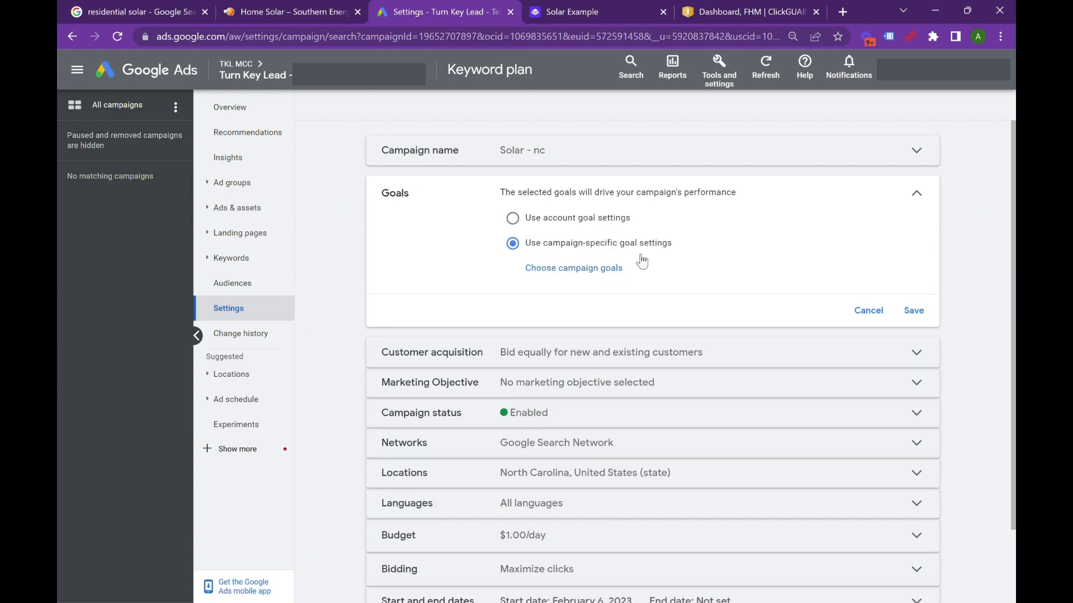
{"action": "left_click", "coordinate": [583, 269]}
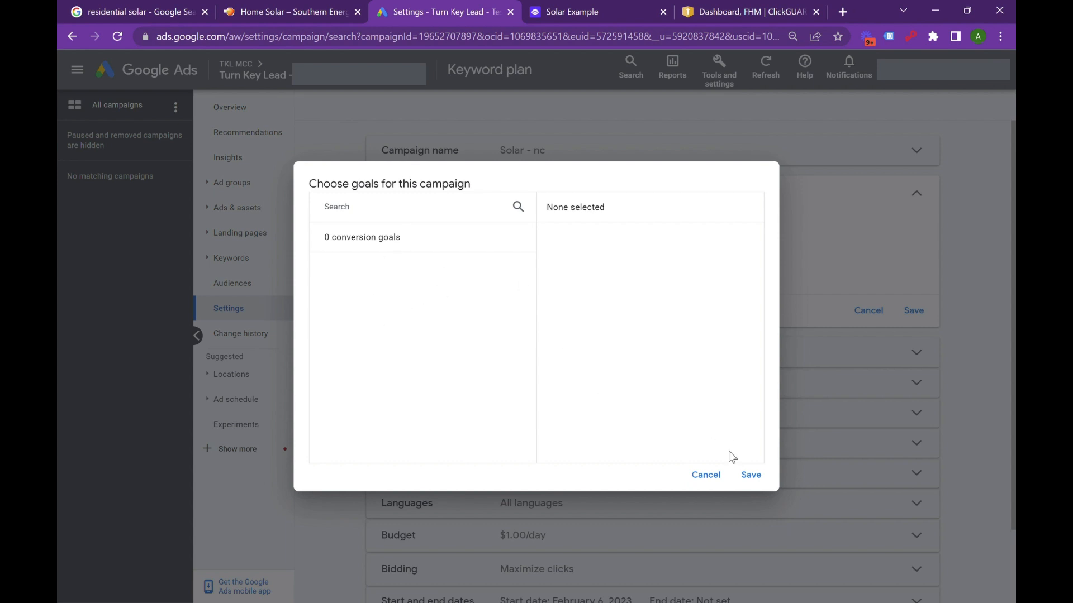
{"action": "left_click", "coordinate": [718, 474]}
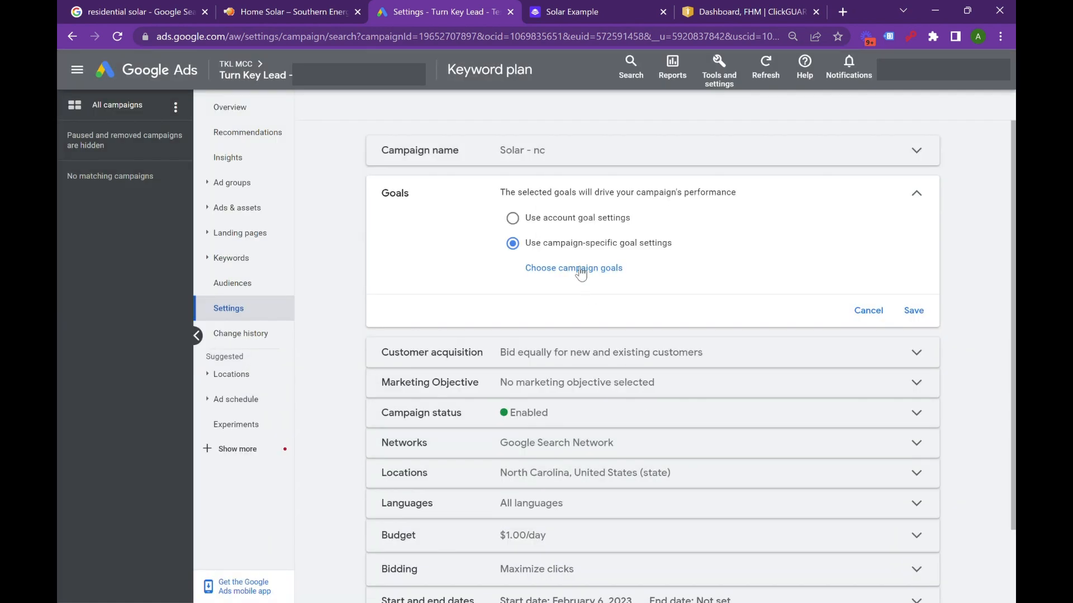
{"action": "left_click", "coordinate": [576, 220]}
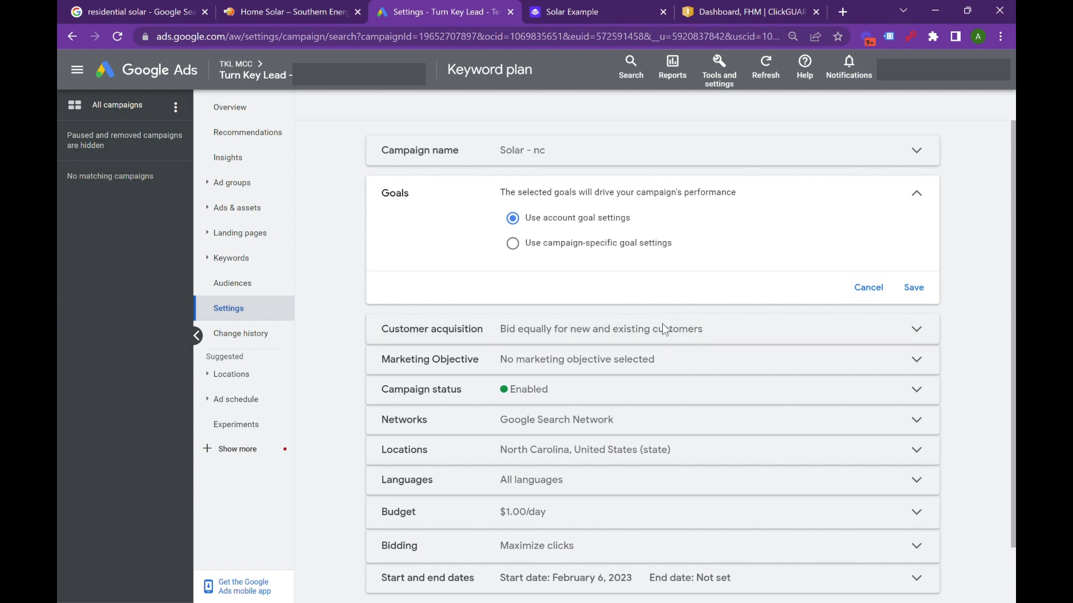
- Examine the campaign's marketing objective and network options, closing each without changes
{"action": "left_click", "coordinate": [704, 369]}
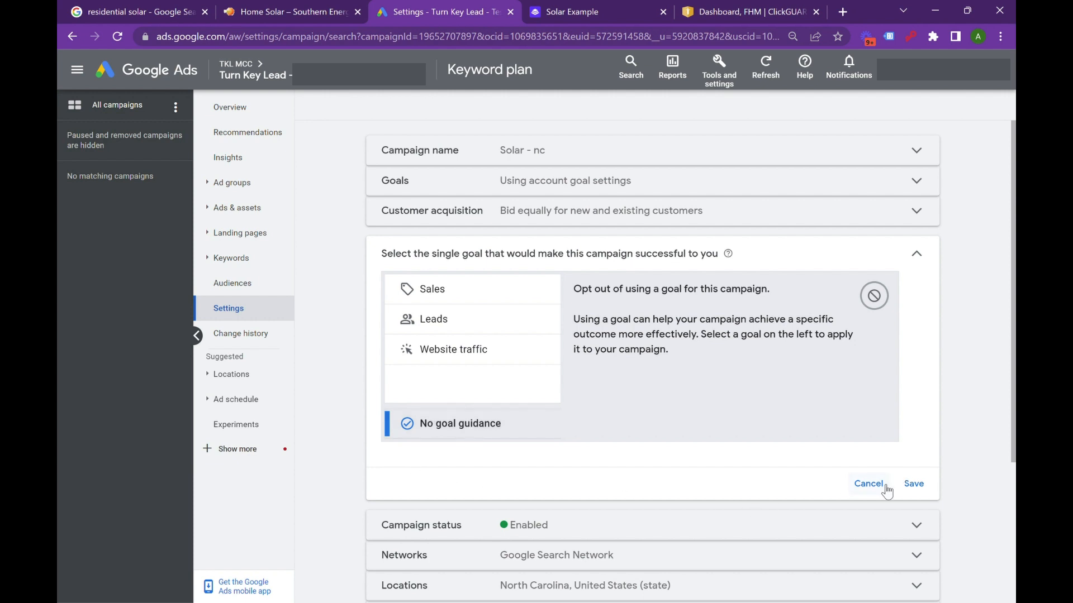
{"action": "left_click", "coordinate": [869, 484]}
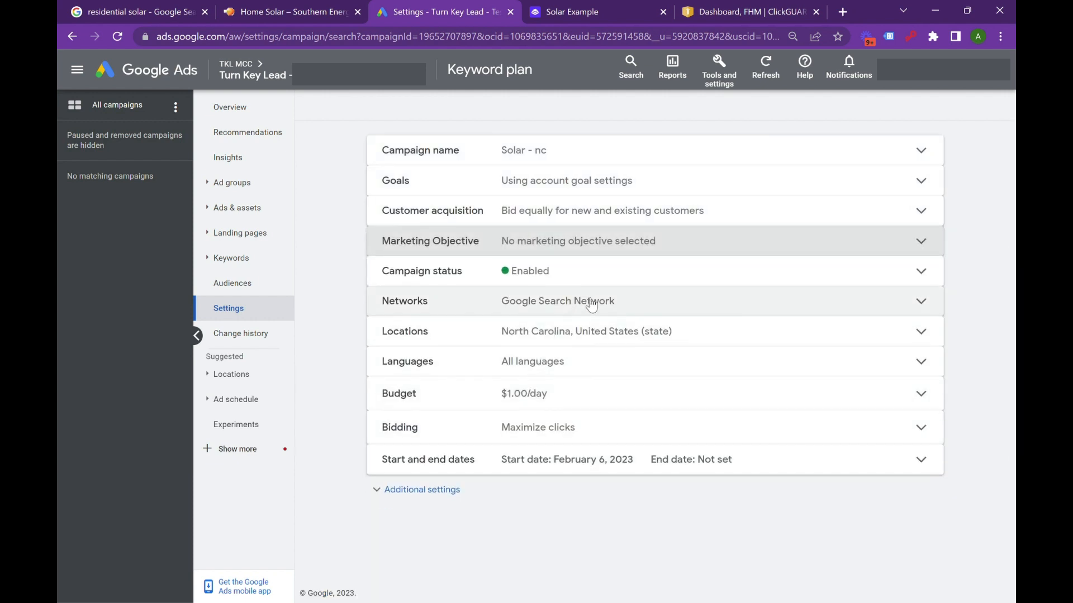
{"action": "left_click", "coordinate": [662, 310]}
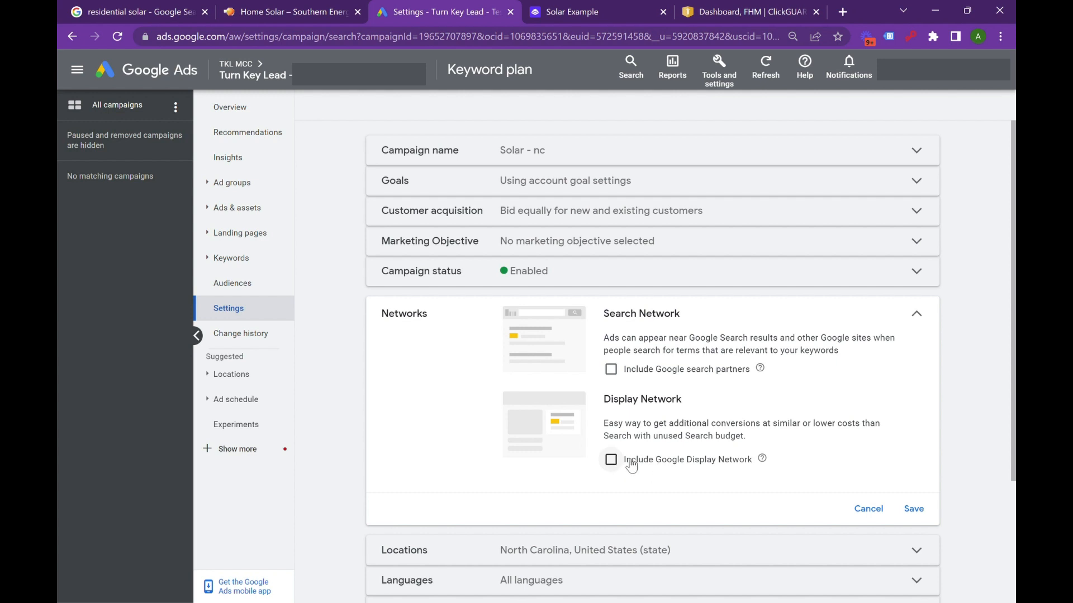
{"action": "left_click", "coordinate": [871, 513]}
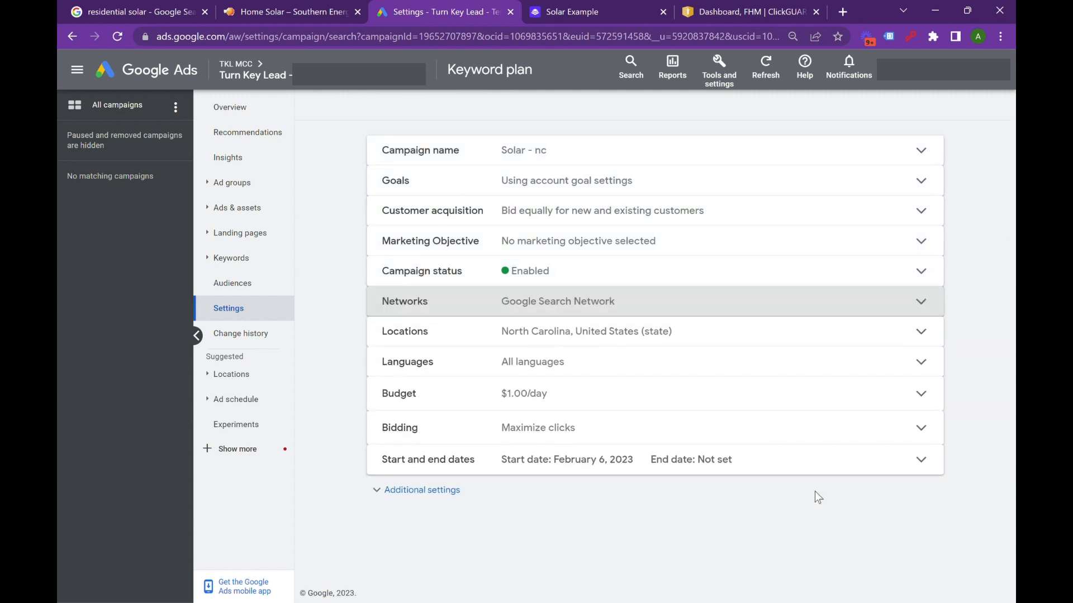
- Set the campaign's location targeting to Presence: People in or regularly in your targeted locations, and save it
{"action": "left_click", "coordinate": [710, 336]}
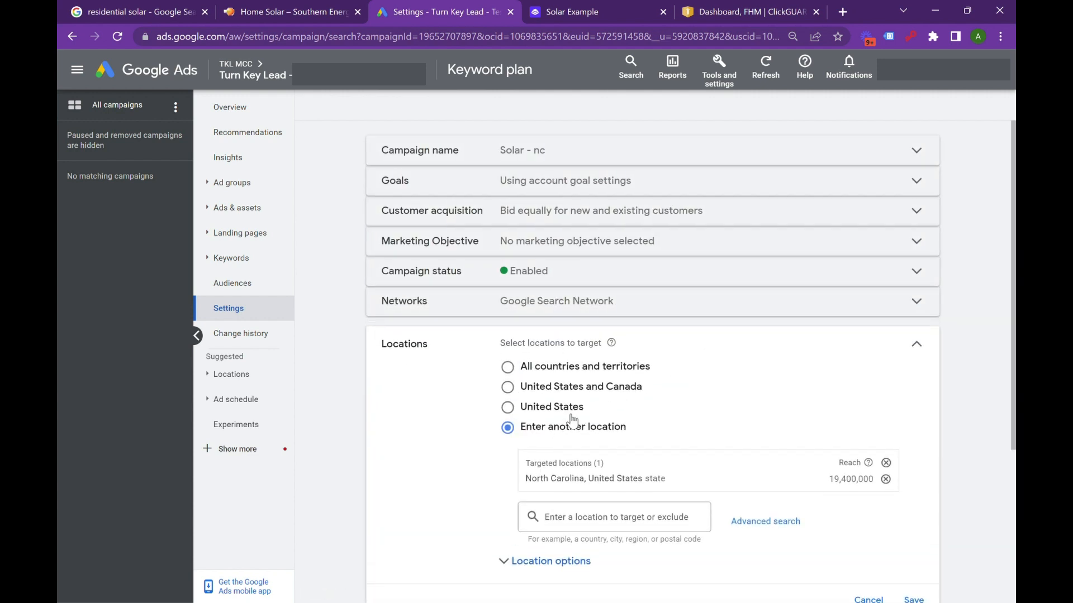
{"action": "scroll", "coordinate": [573, 420], "scroll_direction": "down", "scroll_amount": 2}
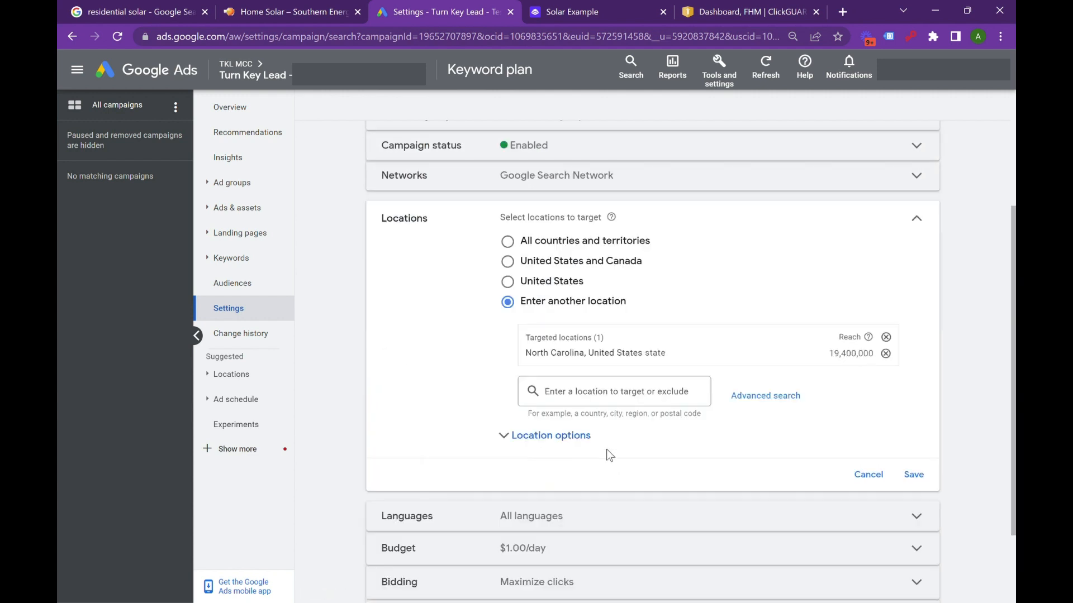
{"action": "left_click", "coordinate": [568, 440]}
{"action": "scroll", "coordinate": [567, 441], "scroll_direction": "down", "scroll_amount": 2}
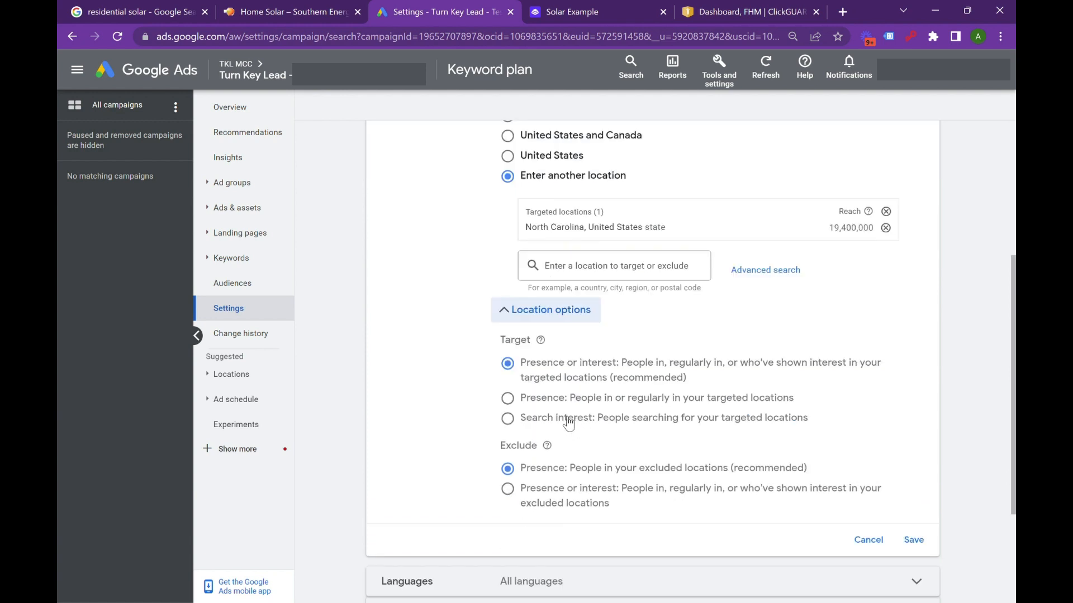
{"action": "left_click", "coordinate": [508, 399]}
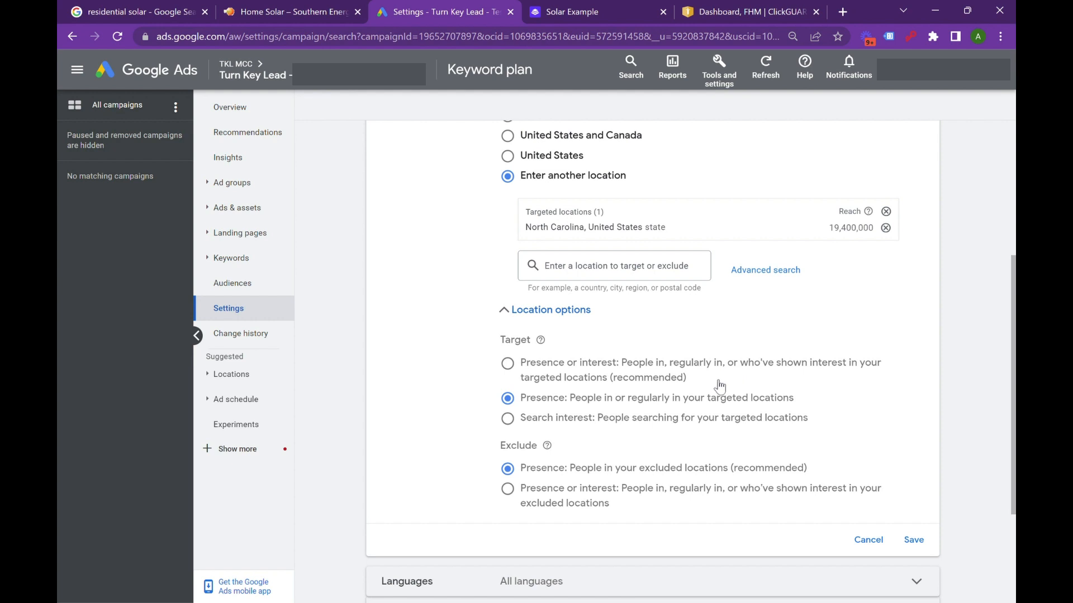
{"action": "left_click", "coordinate": [916, 539]}
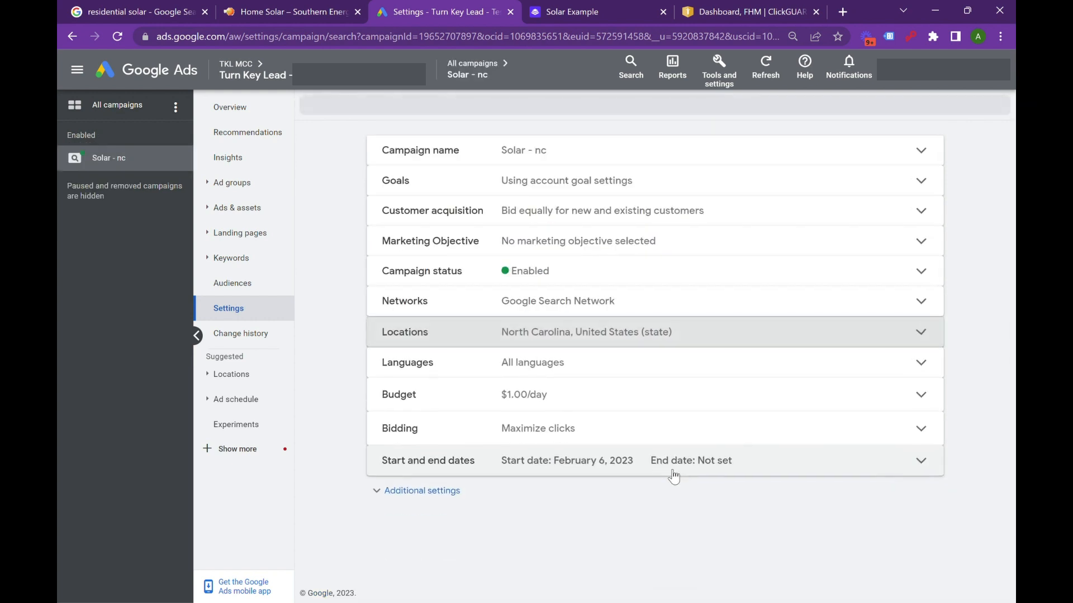
- Set the campaign language to English and save it
{"action": "left_click", "coordinate": [589, 373]}
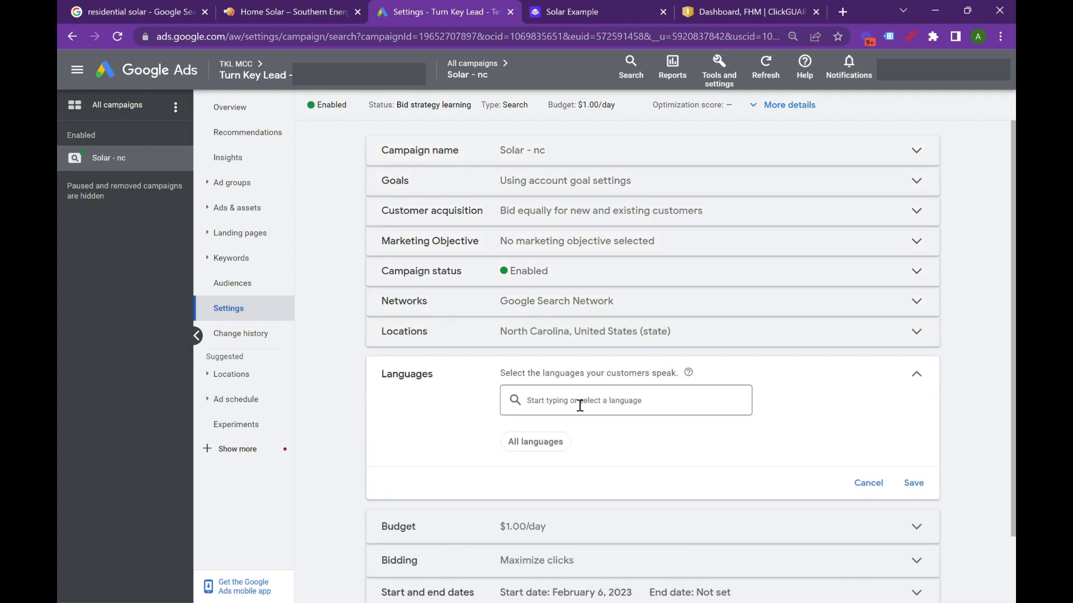
{"action": "left_click", "coordinate": [579, 406]}
{"action": "type", "text": "en"}
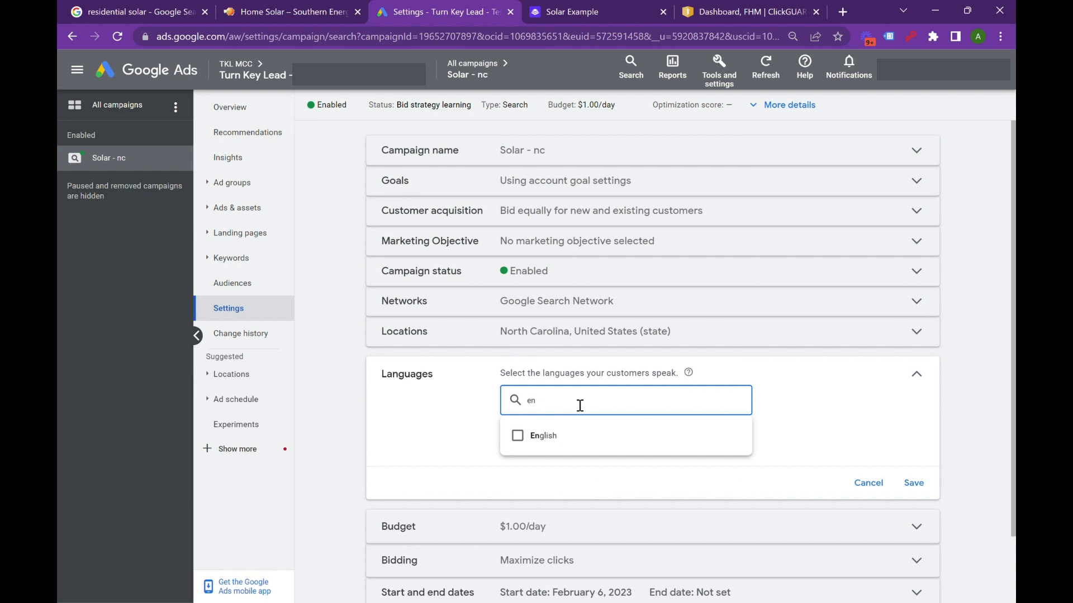
{"action": "left_click", "coordinate": [518, 437]}
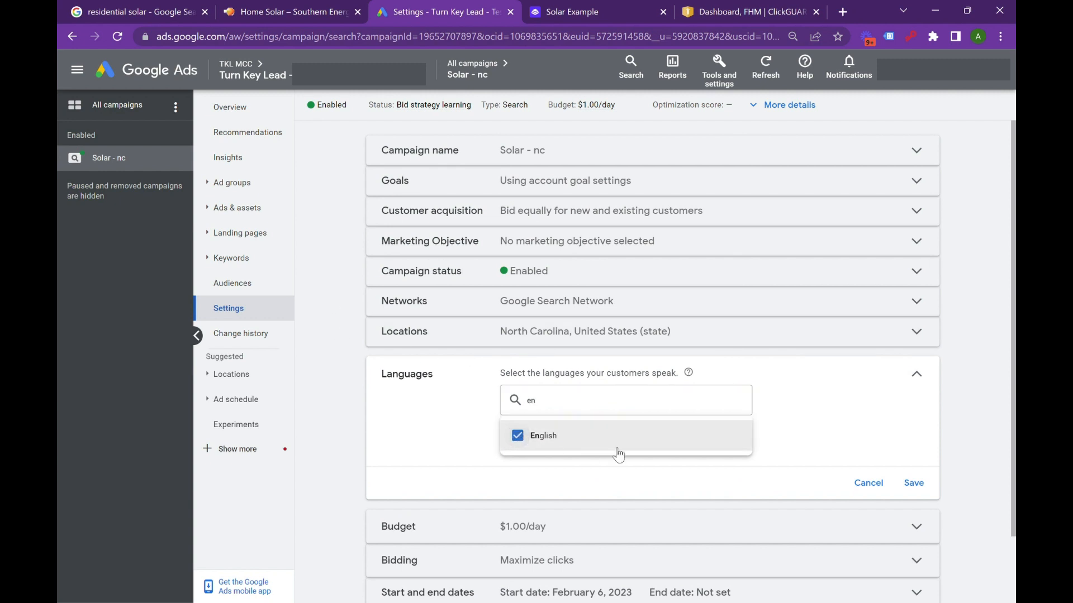
{"action": "left_click", "coordinate": [913, 483]}
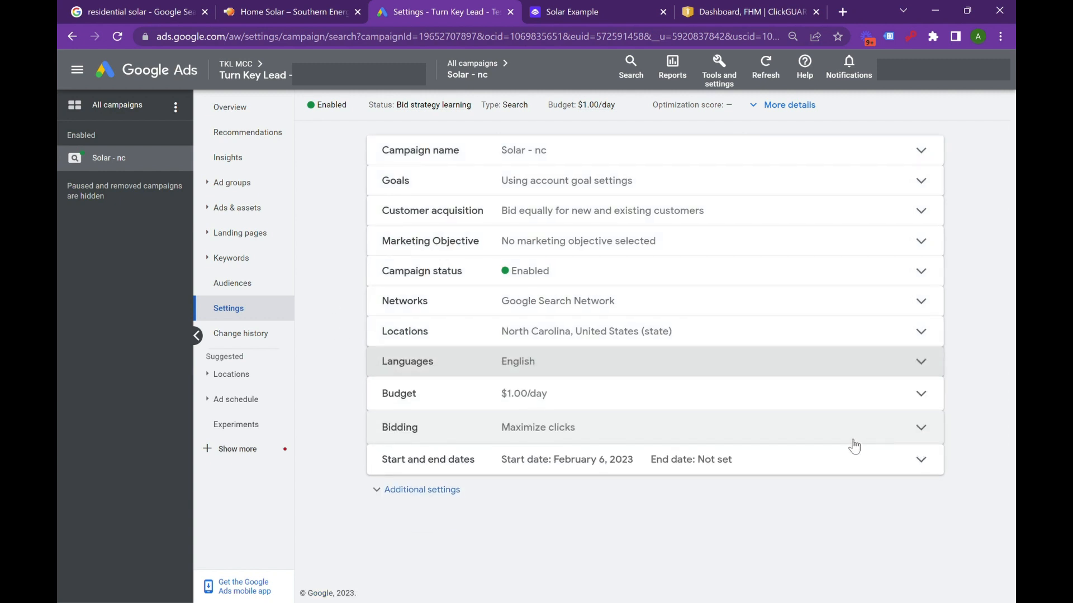
- Change the campaign's bid strategy to Manual CPC, selecting the strategy directly, and save it
{"action": "left_click", "coordinate": [644, 430]}
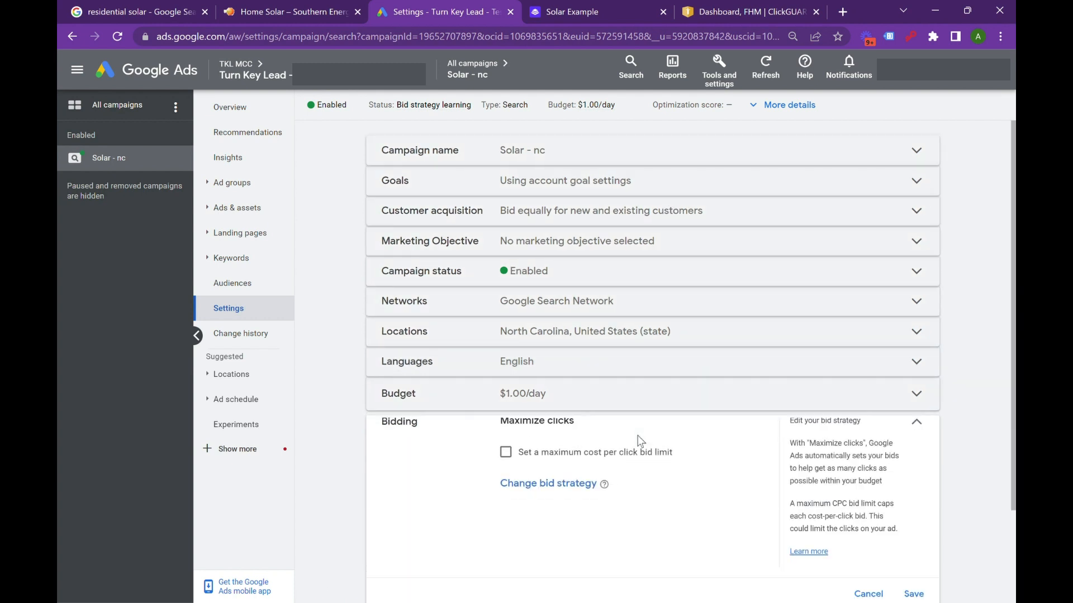
{"action": "left_click", "coordinate": [567, 499]}
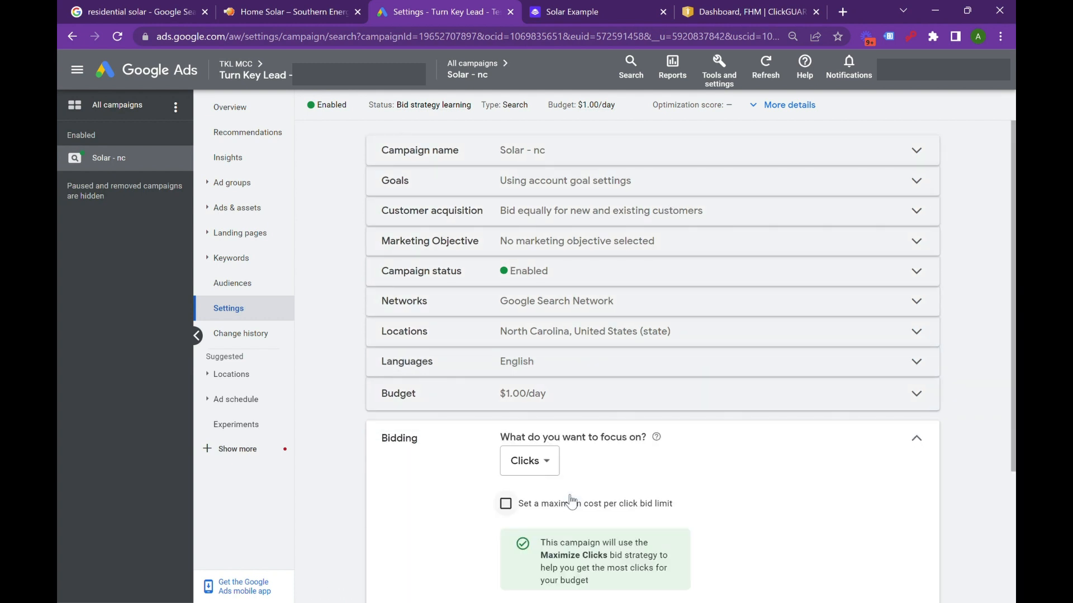
{"action": "left_click", "coordinate": [555, 469]}
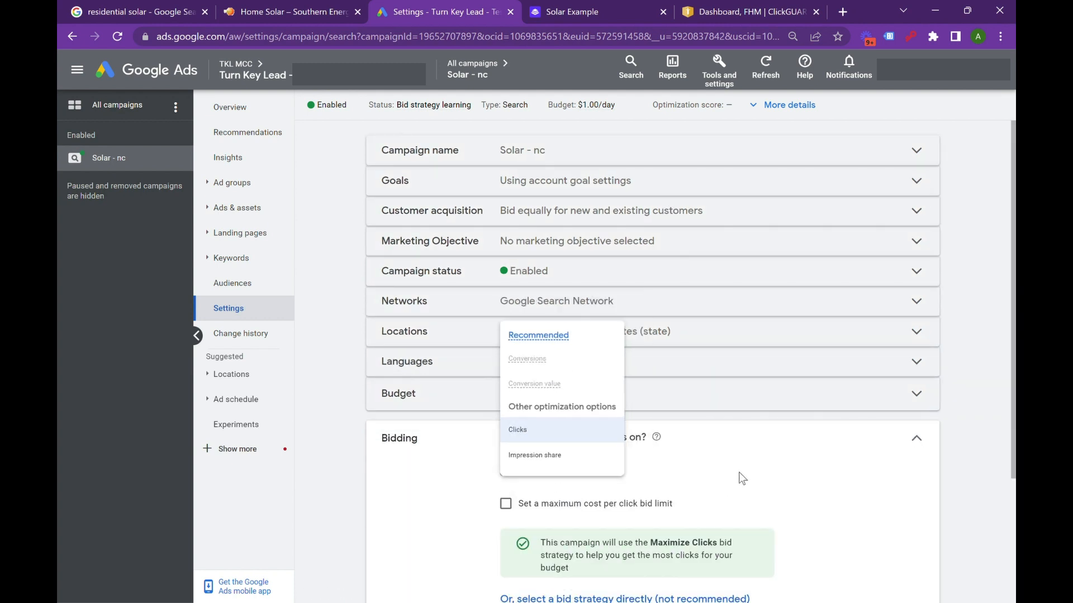
{"action": "scroll", "coordinate": [738, 479], "scroll_direction": "down", "scroll_amount": 3}
{"action": "left_click", "coordinate": [651, 421]}
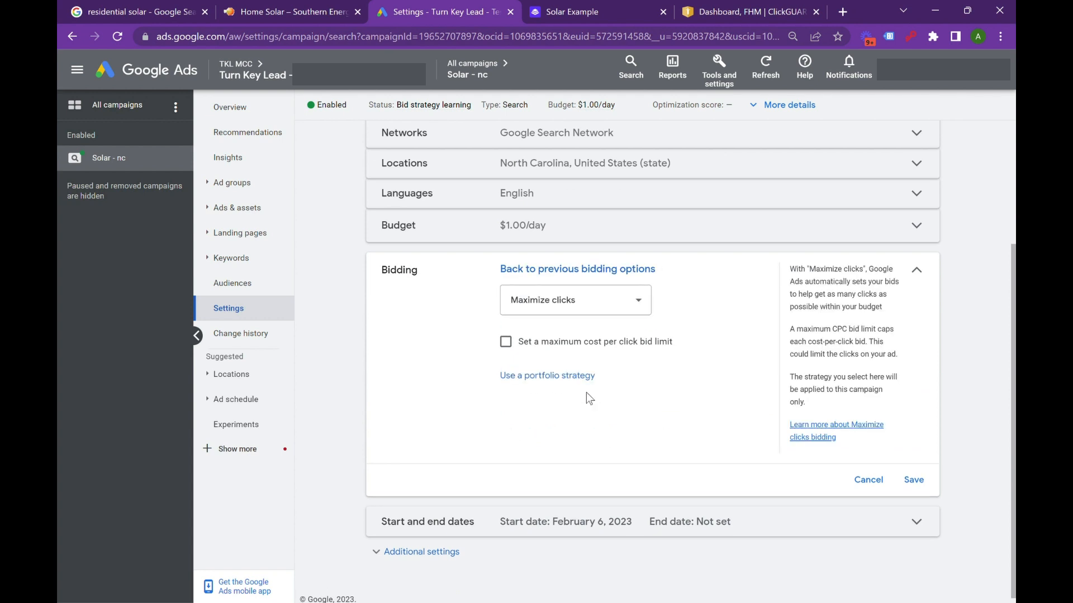
{"action": "left_click", "coordinate": [595, 291]}
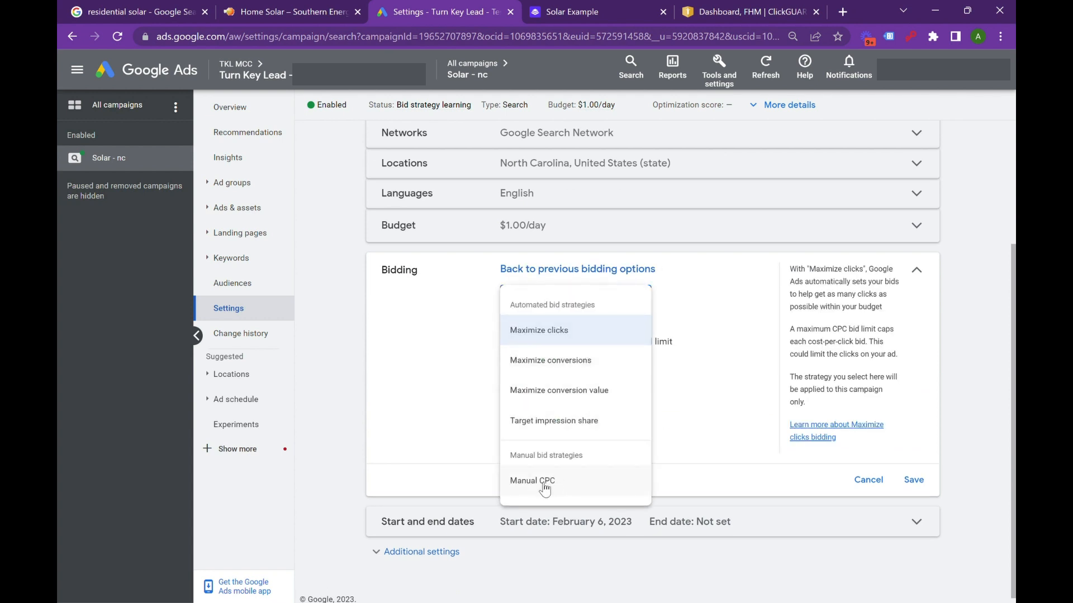
{"action": "left_click", "coordinate": [545, 485]}
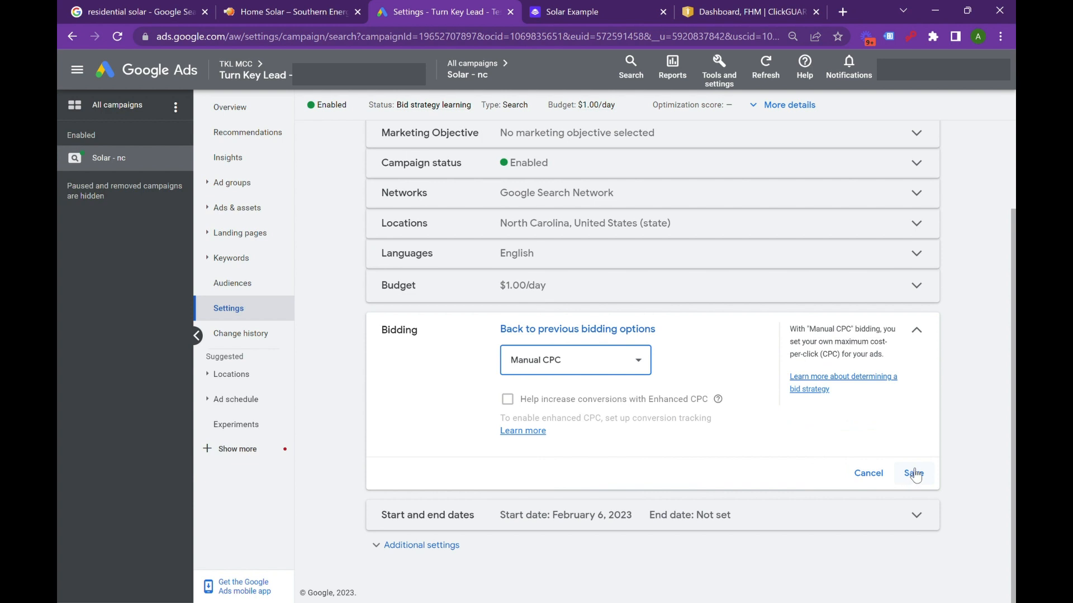
{"action": "left_click", "coordinate": [514, 386]}
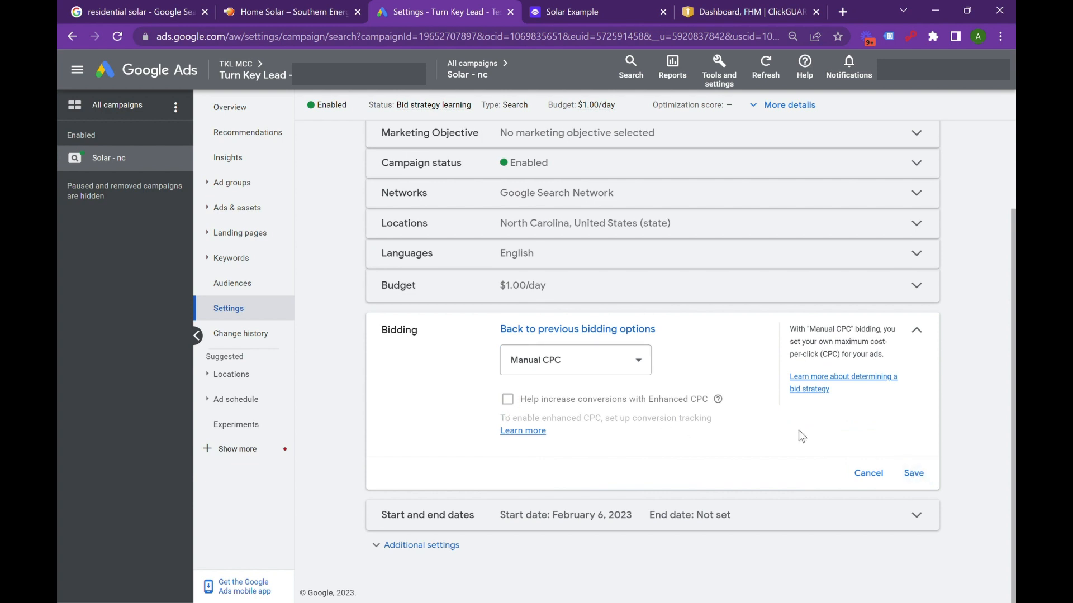
{"action": "left_click", "coordinate": [919, 479]}
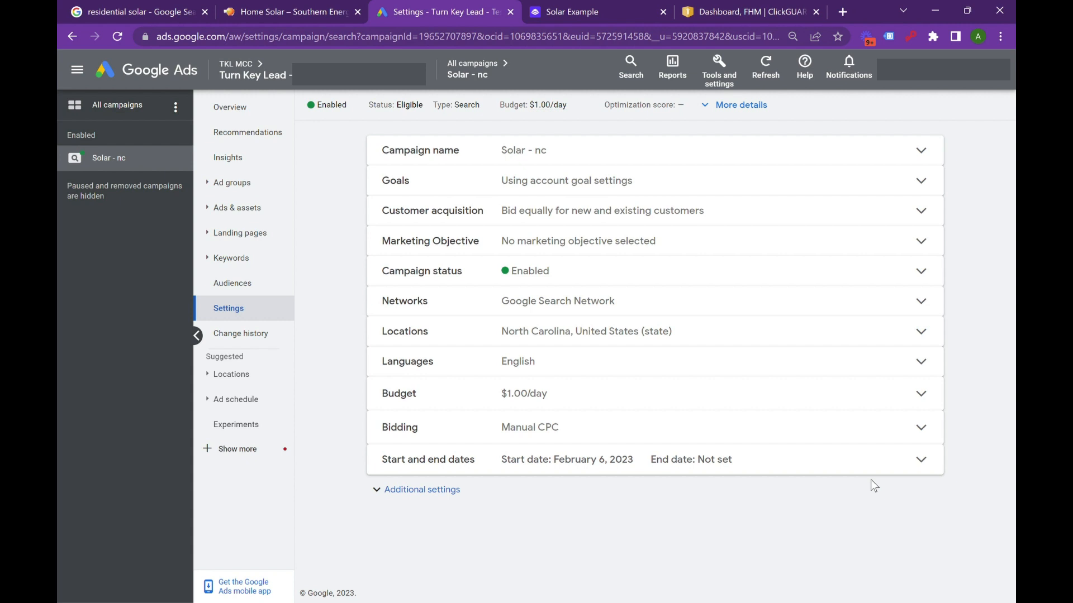
- Expand the additional campaign settings and review the complete settings list
{"action": "left_click", "coordinate": [456, 496]}
{"action": "scroll", "coordinate": [595, 389], "scroll_direction": "down", "scroll_amount": 1}
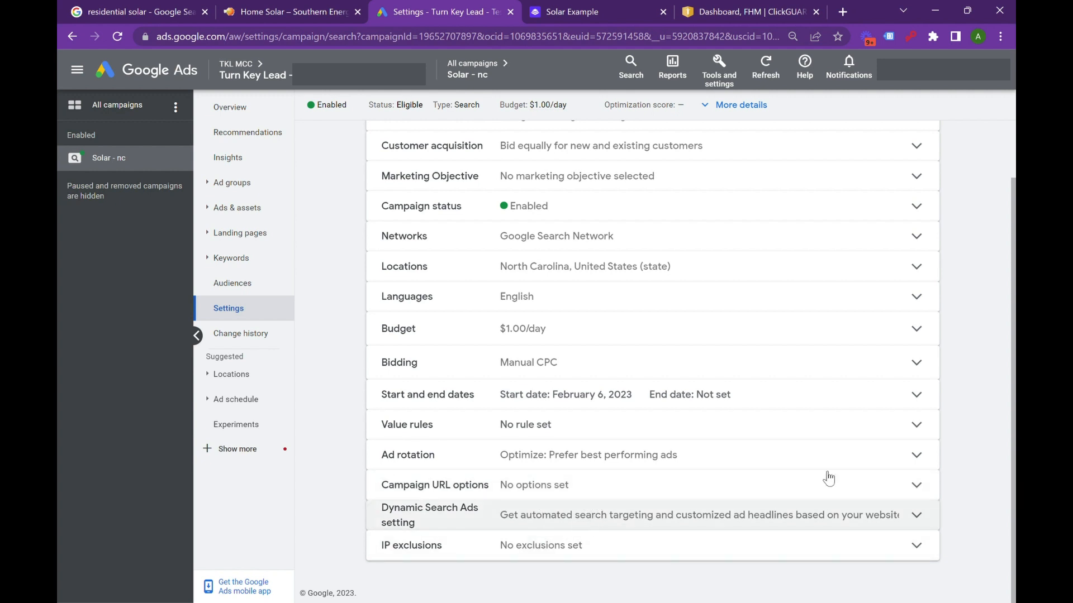
{"action": "scroll", "coordinate": [384, 357], "scroll_direction": "up", "scroll_amount": 2}
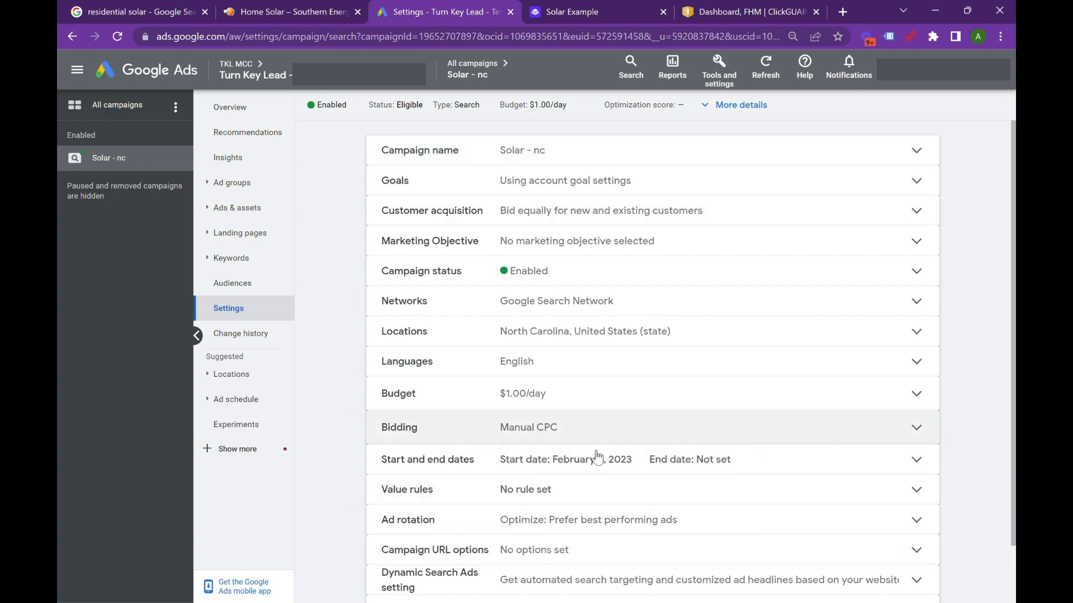
{"action": "scroll", "coordinate": [511, 439], "scroll_direction": "down", "scroll_amount": 1}
{"action": "scroll", "coordinate": [511, 439], "scroll_direction": "up", "scroll_amount": 1}
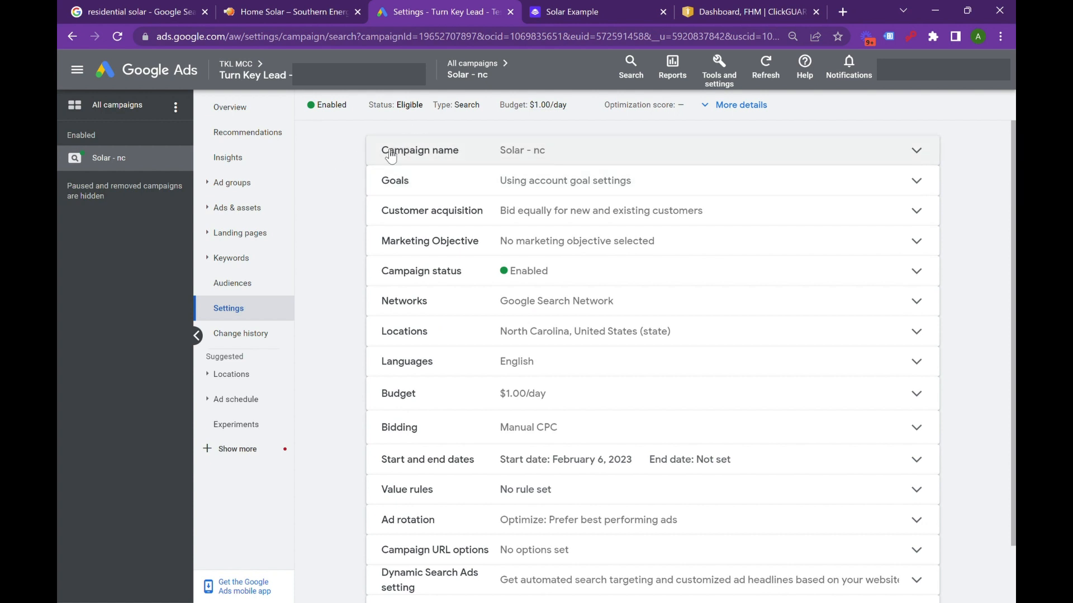
- Switch to the Southern Energy home solar landing page and review its content and quote request form
{"action": "left_click", "coordinate": [304, 9]}
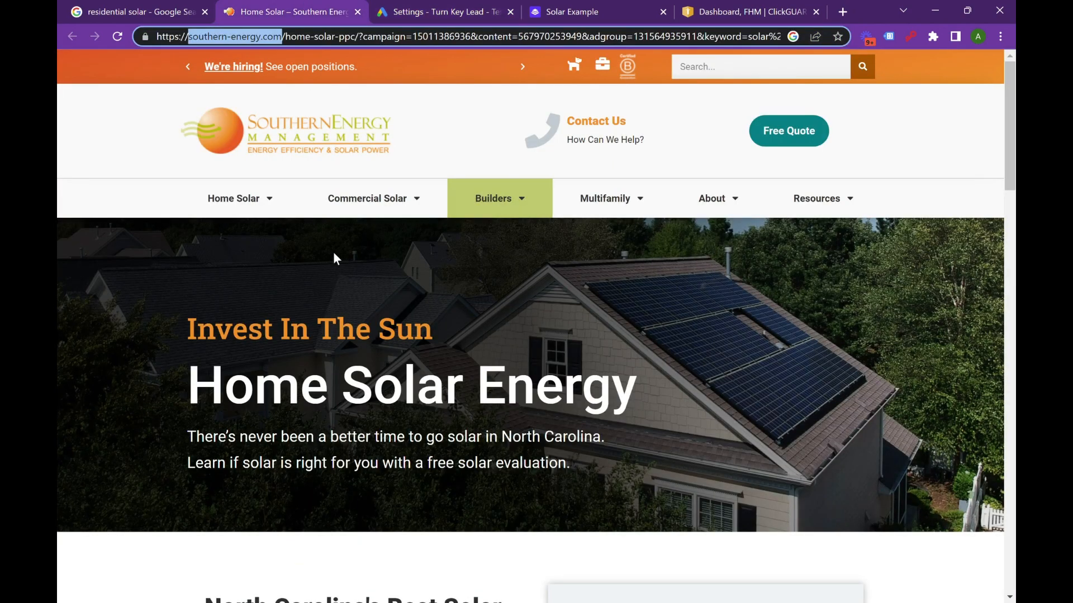
{"action": "scroll", "coordinate": [759, 342], "scroll_direction": "down", "scroll_amount": 3}
{"action": "scroll", "coordinate": [615, 347], "scroll_direction": "up", "scroll_amount": 3}
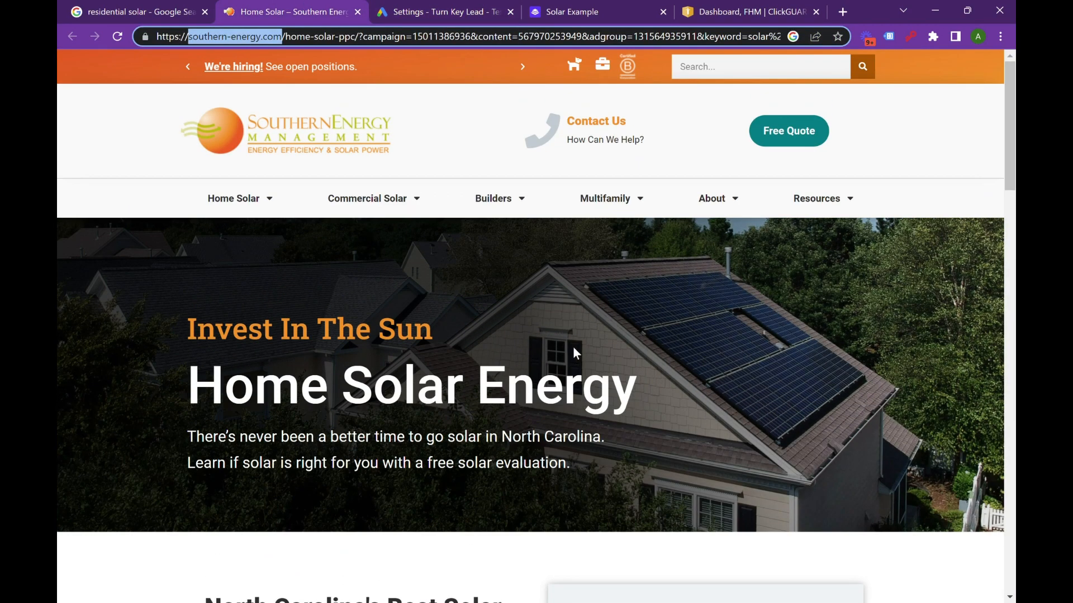
{"action": "scroll", "coordinate": [575, 352], "scroll_direction": "down", "scroll_amount": 12}
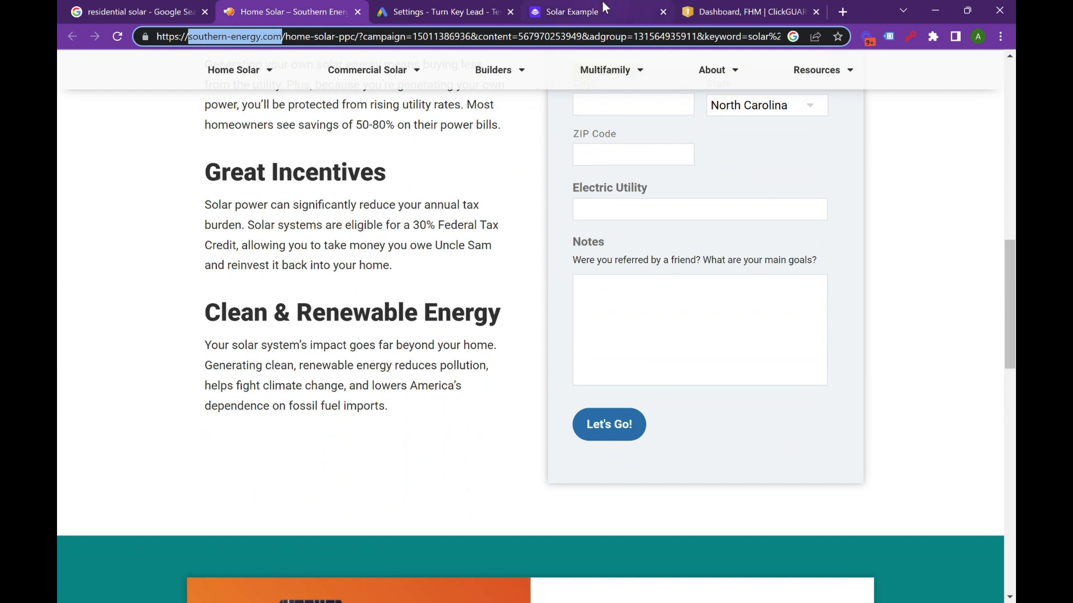
- Switch to the Solar Example landing page, view the free guide sign-up form from the hero section and close it
{"action": "left_click", "coordinate": [575, 11]}
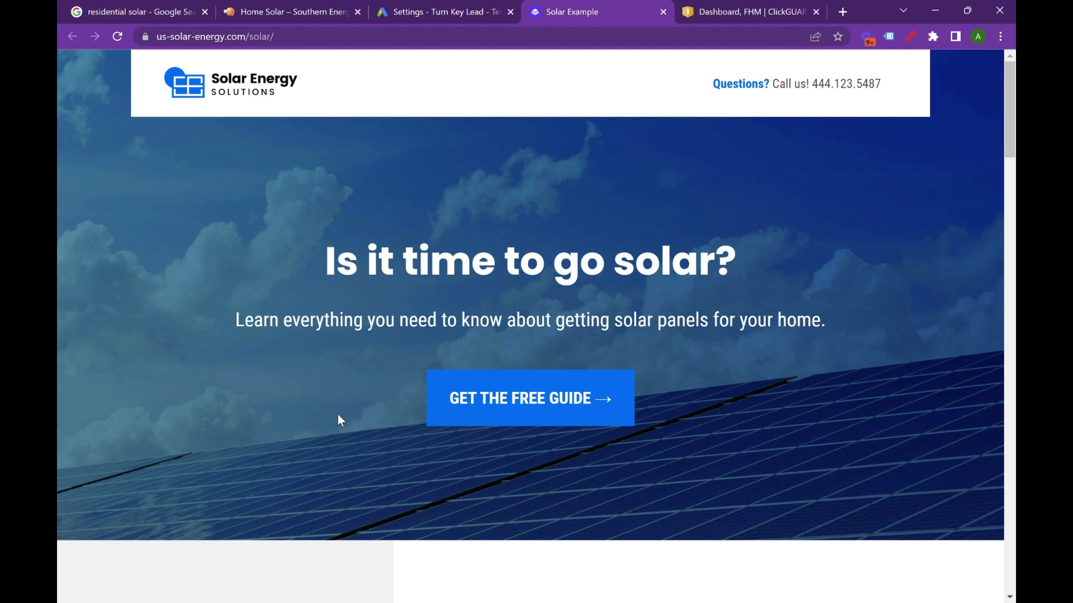
{"action": "left_click", "coordinate": [559, 411]}
{"action": "left_click", "coordinate": [458, 283]}
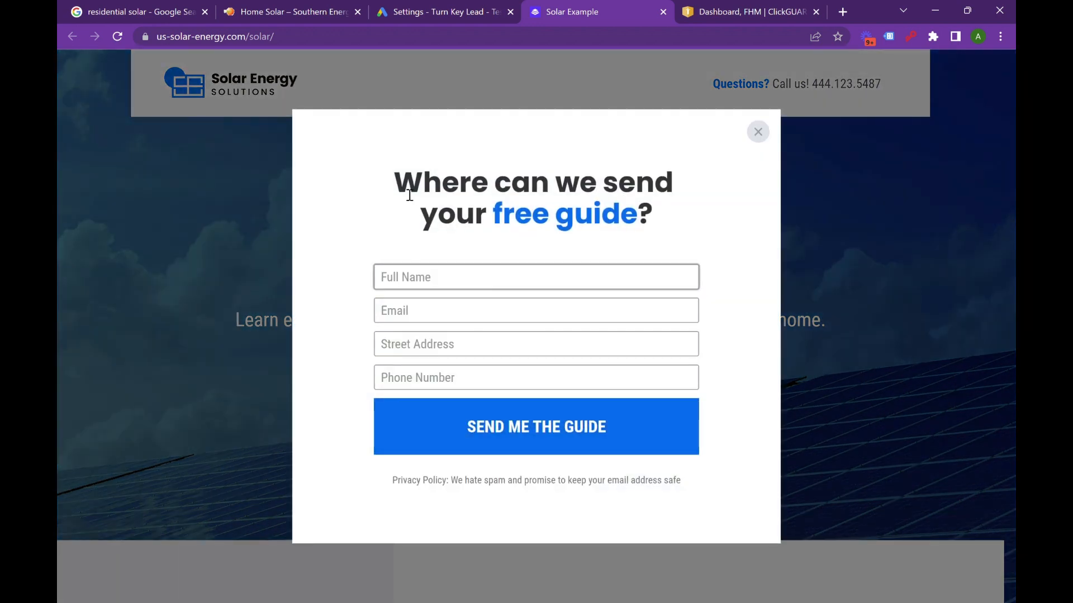
{"action": "left_click", "coordinate": [758, 132]}
- Review the rest of the Solar Example page down to the footer, checking the sign-up form under the energy prices section
{"action": "scroll", "coordinate": [484, 290], "scroll_direction": "down", "scroll_amount": 5}
{"action": "scroll", "coordinate": [485, 290], "scroll_direction": "down", "scroll_amount": 2}
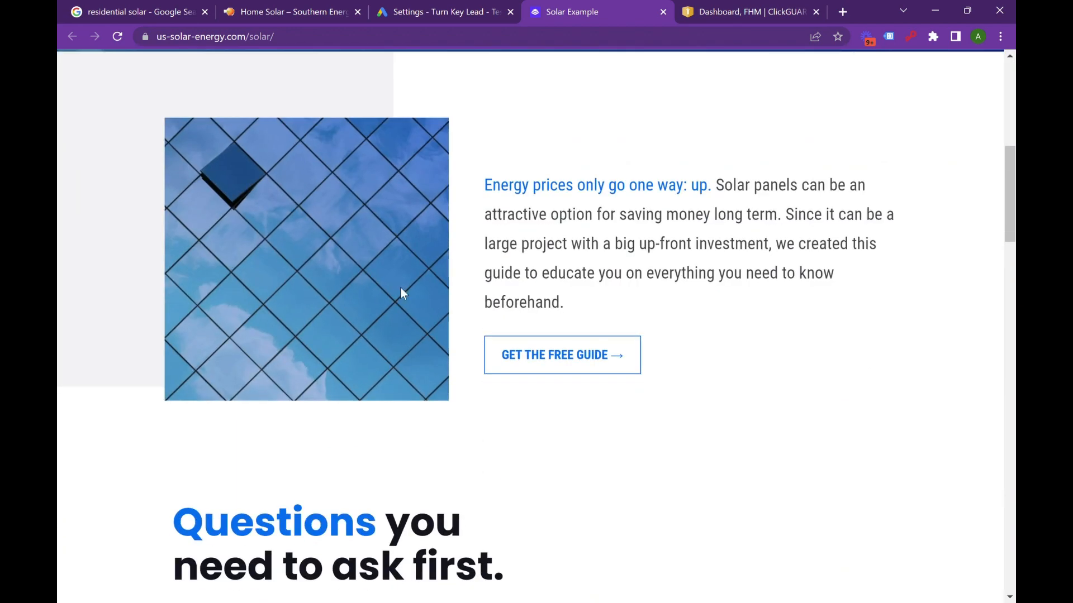
{"action": "scroll", "coordinate": [390, 290], "scroll_direction": "down", "scroll_amount": 4}
{"action": "scroll", "coordinate": [548, 253], "scroll_direction": "up", "scroll_amount": 2}
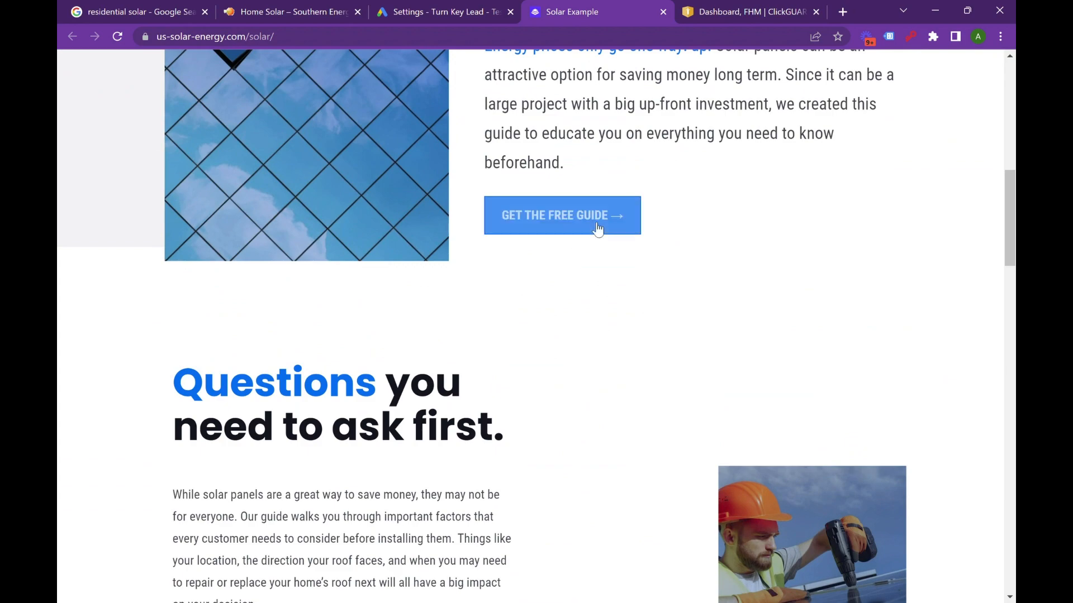
{"action": "left_click", "coordinate": [577, 227]}
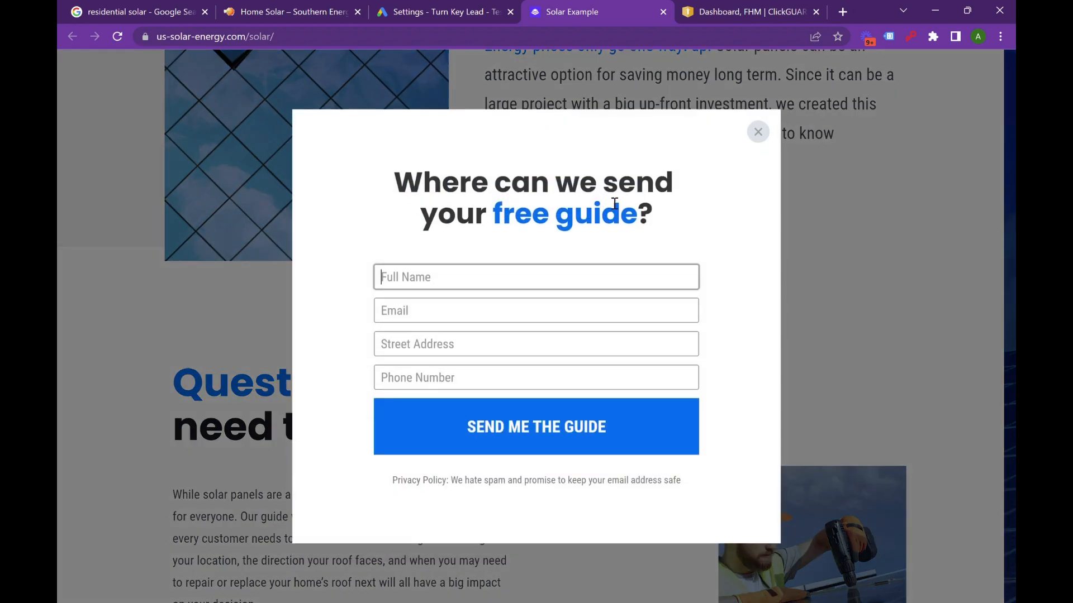
{"action": "left_click", "coordinate": [765, 134]}
{"action": "scroll", "coordinate": [715, 201], "scroll_direction": "down", "scroll_amount": 10}
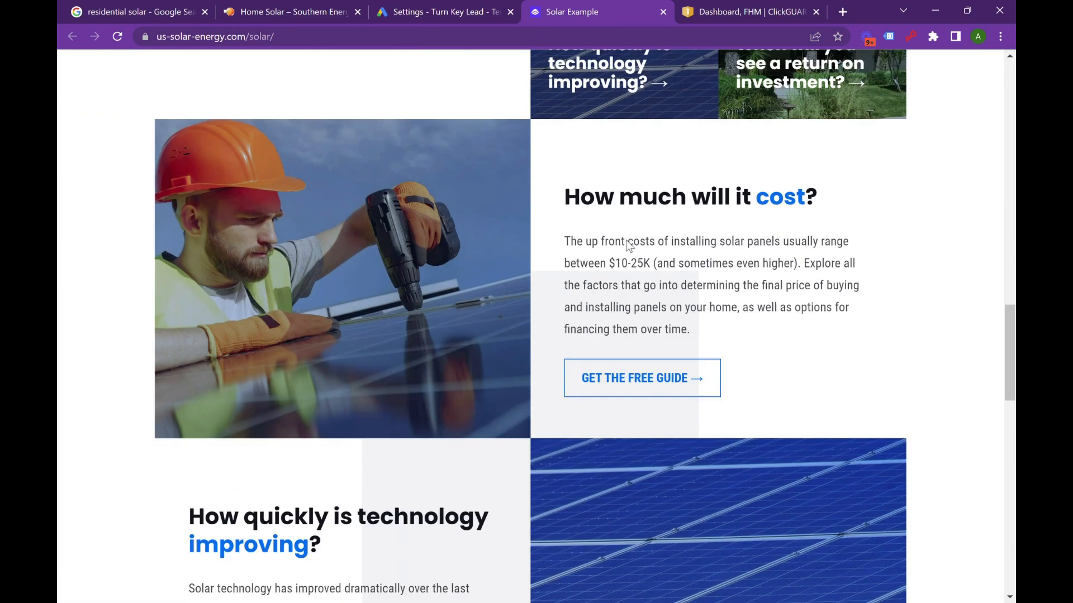
{"action": "scroll", "coordinate": [630, 244], "scroll_direction": "down", "scroll_amount": 2}
{"action": "scroll", "coordinate": [726, 291], "scroll_direction": "down", "scroll_amount": 4}
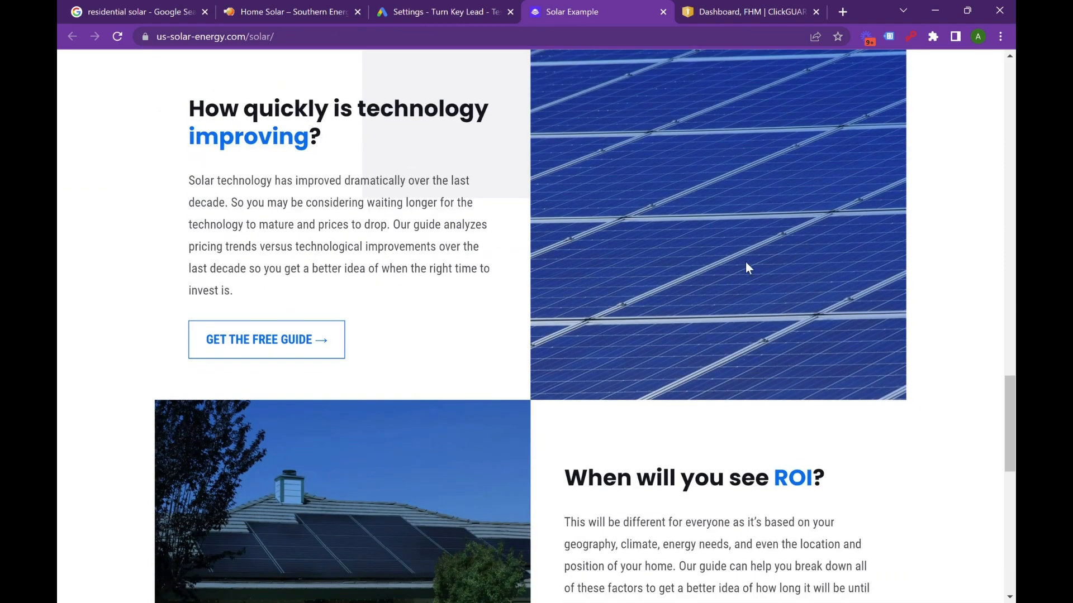
{"action": "scroll", "coordinate": [748, 269], "scroll_direction": "down", "scroll_amount": 10}
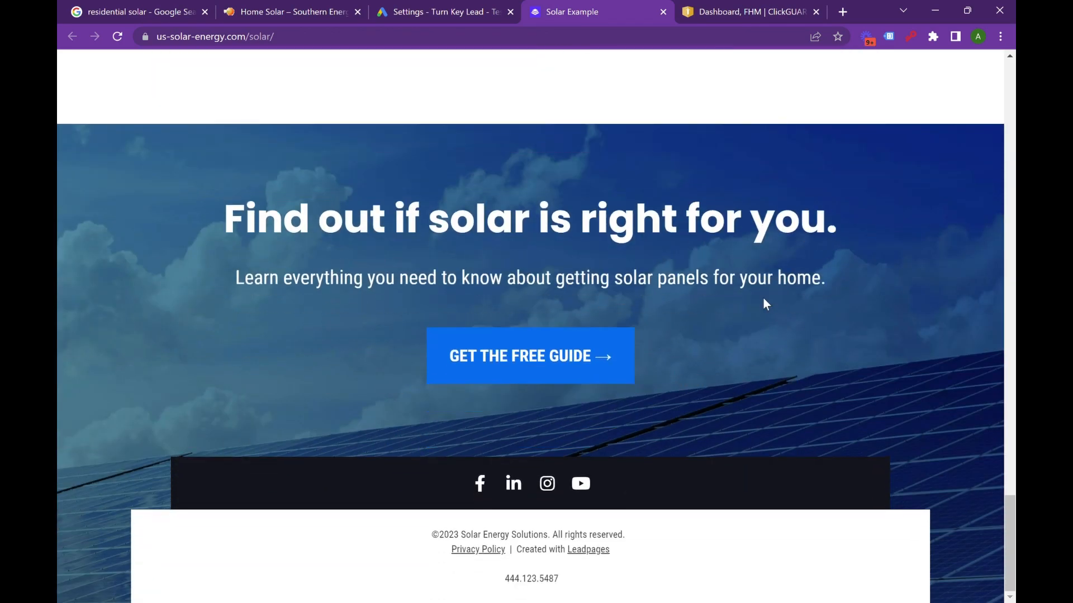
- Return to the top of the Solar Example page and search Google in a new tab for "google site performance"
{"action": "scroll", "coordinate": [759, 306], "scroll_direction": "up", "scroll_amount": 10}
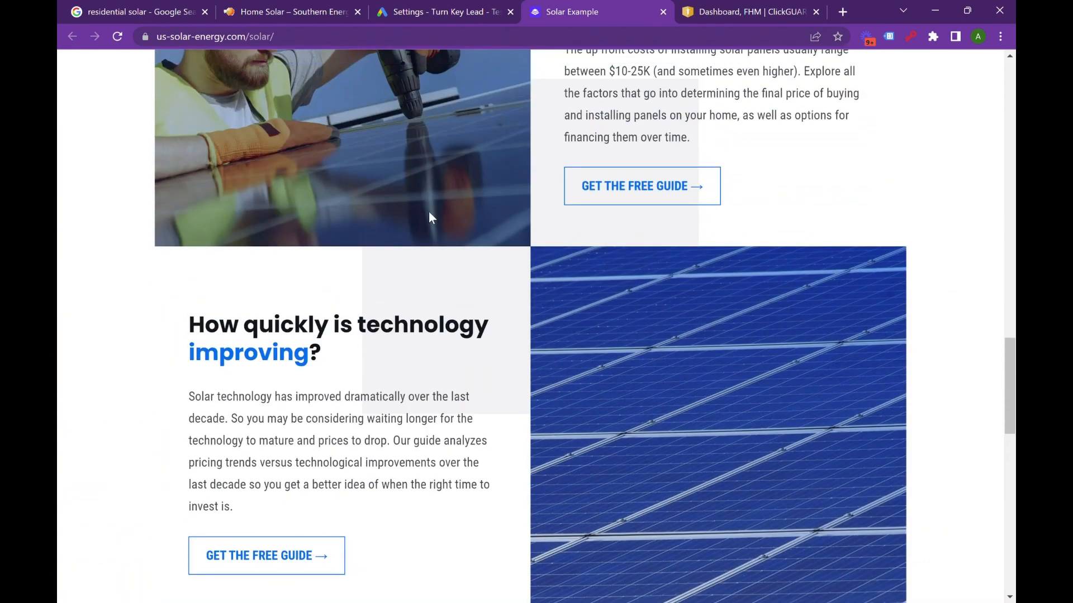
{"action": "scroll", "coordinate": [261, 163], "scroll_direction": "up", "scroll_amount": 20}
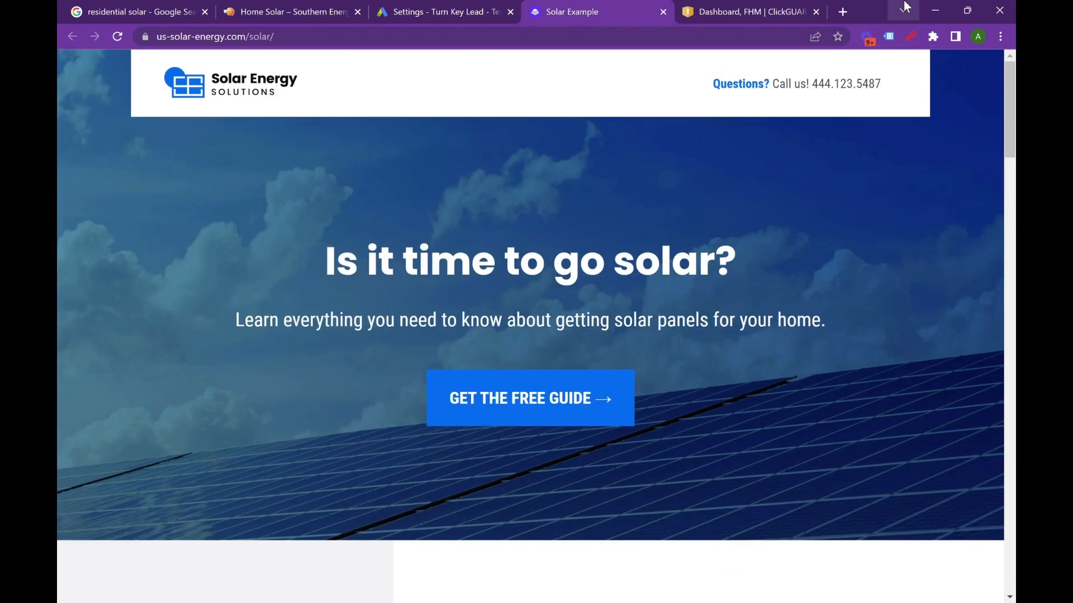
{"action": "left_click", "coordinate": [844, 11]}
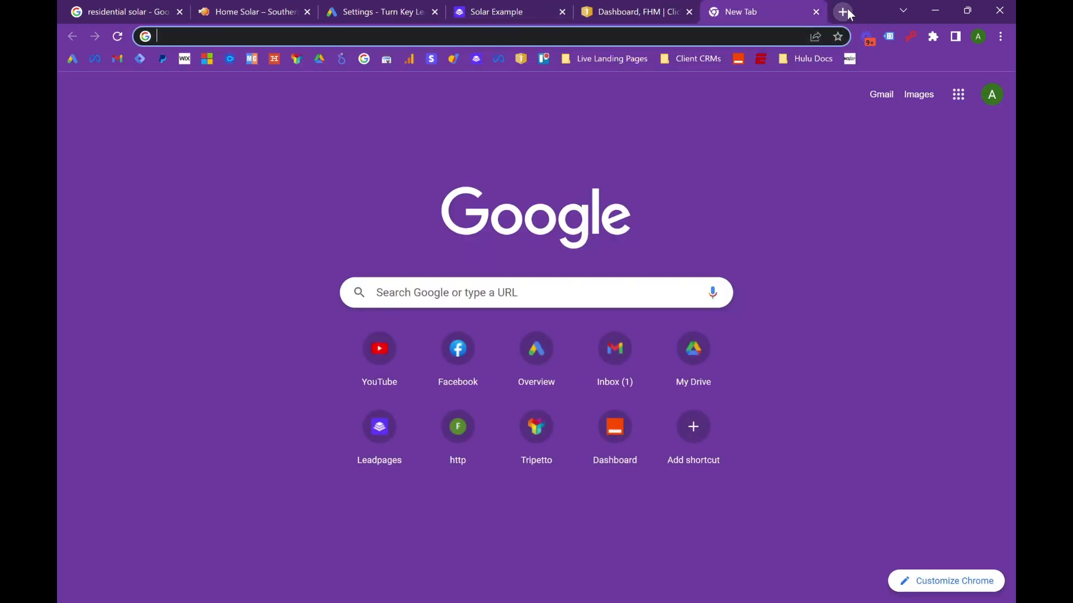
{"action": "type", "text": "goog"}
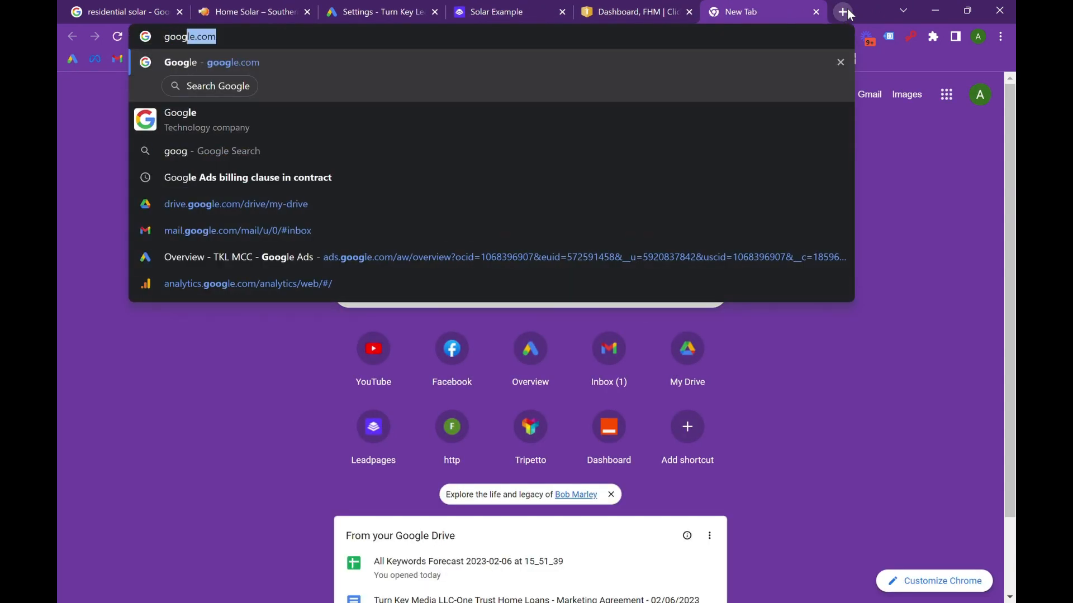
{"action": "type", "text": "le site perfo"}
{"action": "key", "text": "Return"}
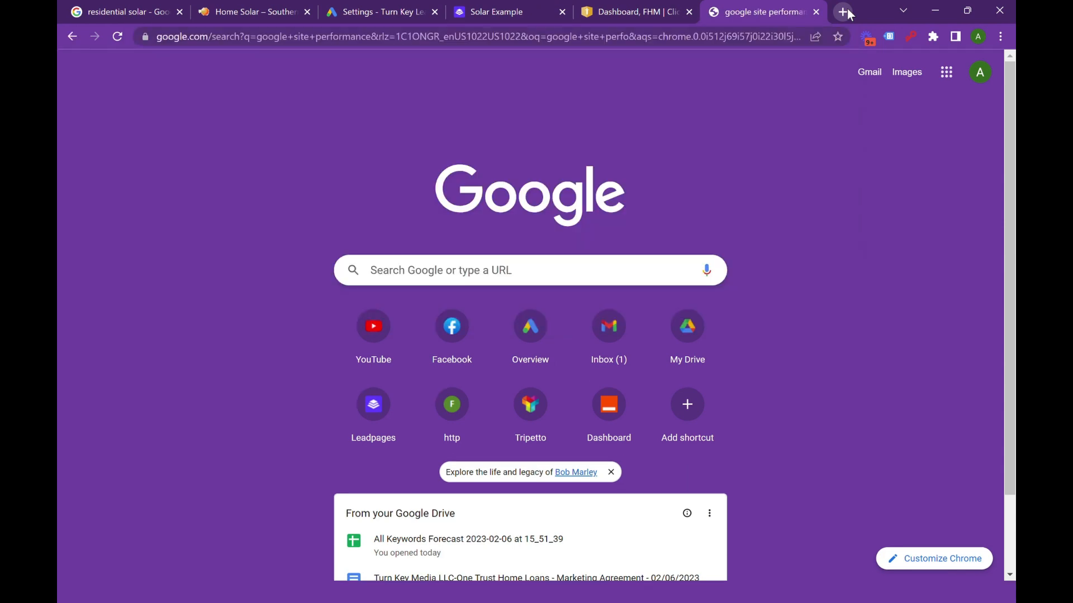
{"action": "left_click", "coordinate": [491, 12]}
{"action": "left_click", "coordinate": [419, 37]}
{"action": "key", "text": "ctrl+c"}
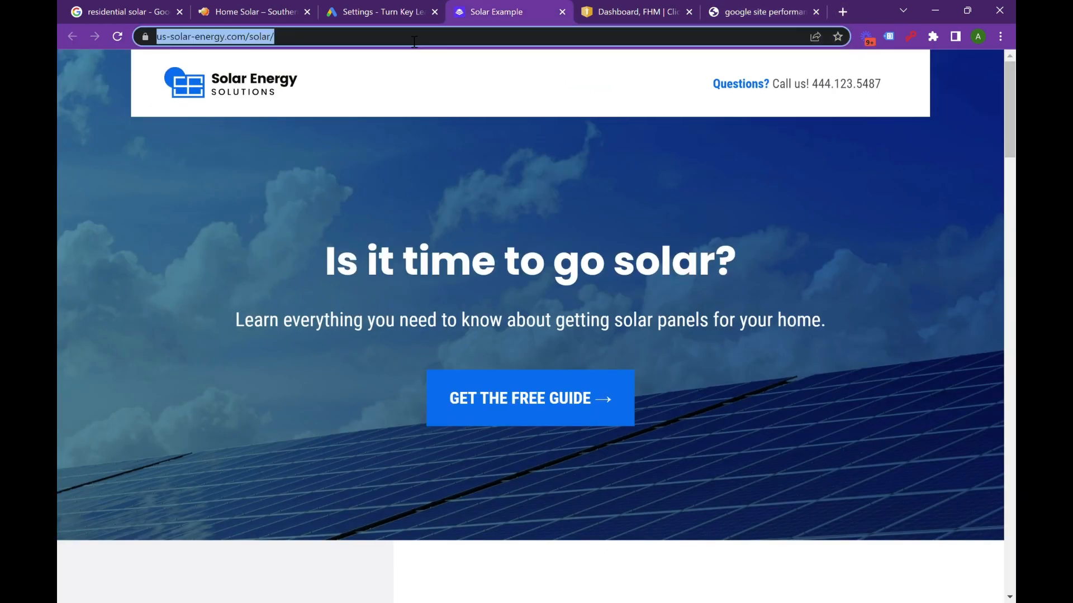
{"action": "left_click", "coordinate": [726, 7]}
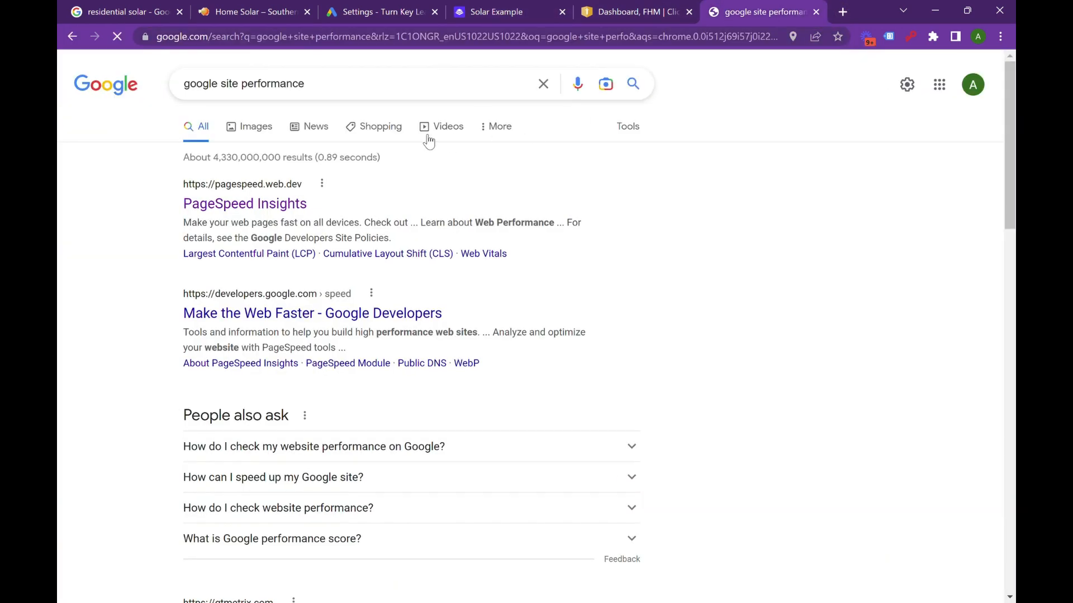
{"action": "left_click", "coordinate": [293, 207]}
{"action": "key", "text": "ctrl+v"}
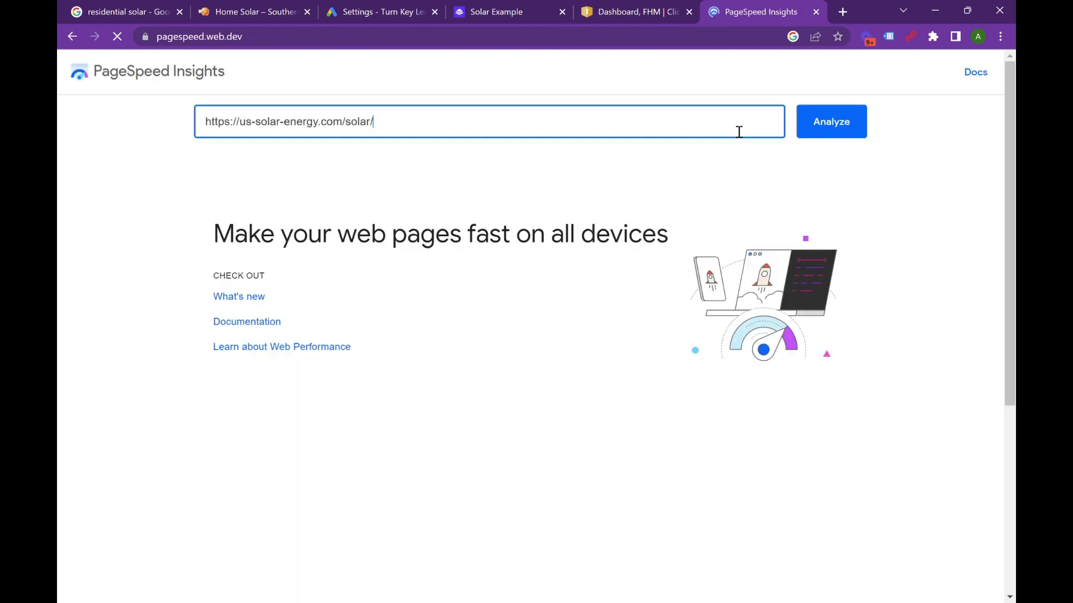
{"action": "left_click", "coordinate": [816, 124]}
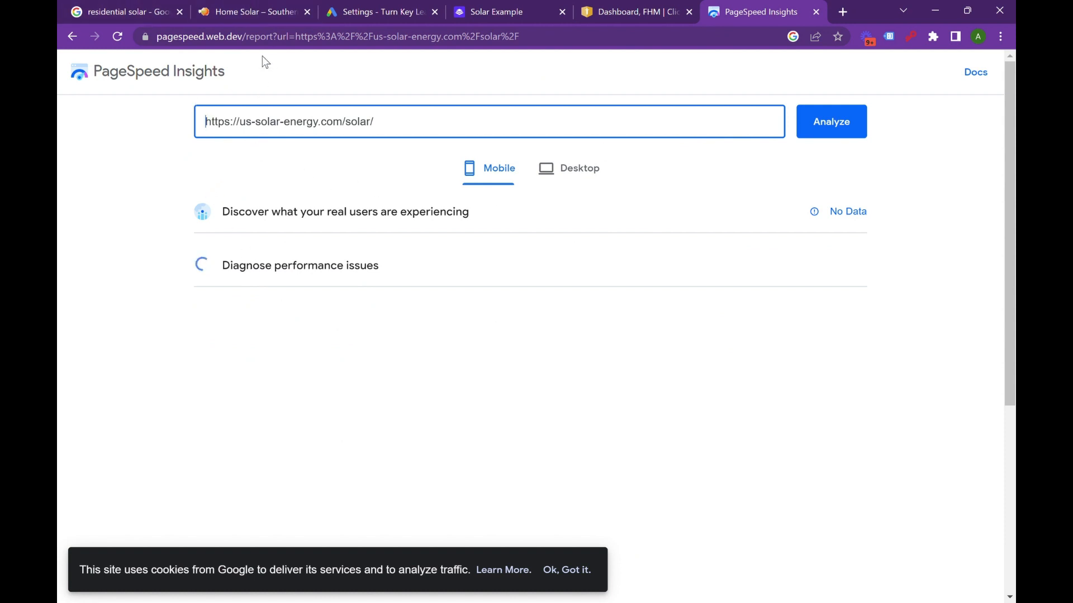
- Copy the Southern Energy landing page's address up to home-solar-ppc, leaving out the campaign tracking parameters
{"action": "left_click", "coordinate": [246, 11]}
{"action": "left_click_drag", "start_coordinate": [189, 37], "coordinate": [282, 36]}
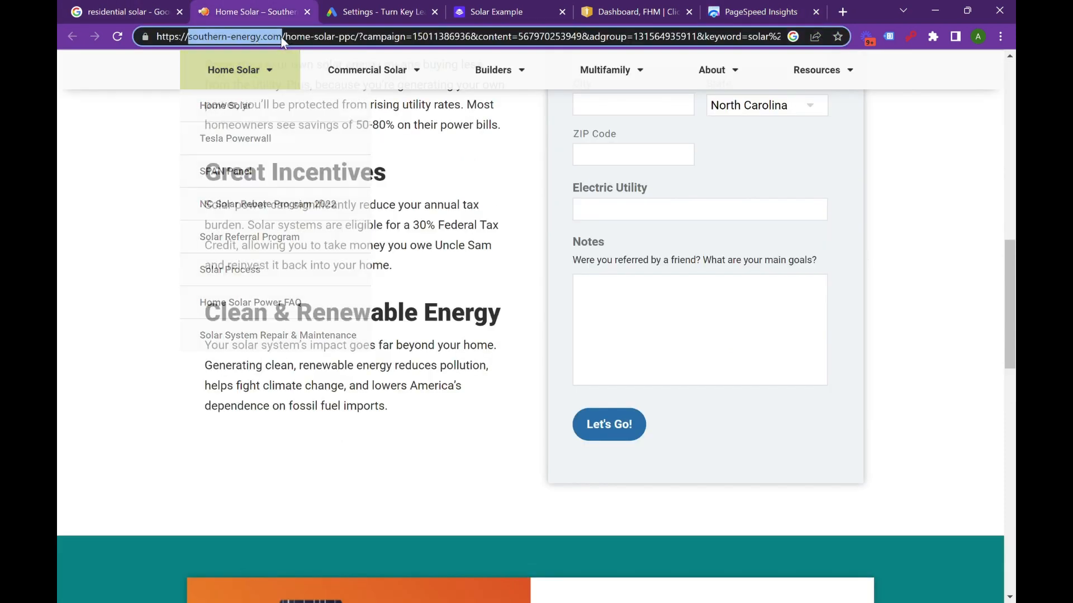
{"action": "key", "text": "Right"}
{"action": "left_click_drag", "start_coordinate": [365, 41], "coordinate": [63, 60]}
{"action": "left_click", "coordinate": [351, 38]}
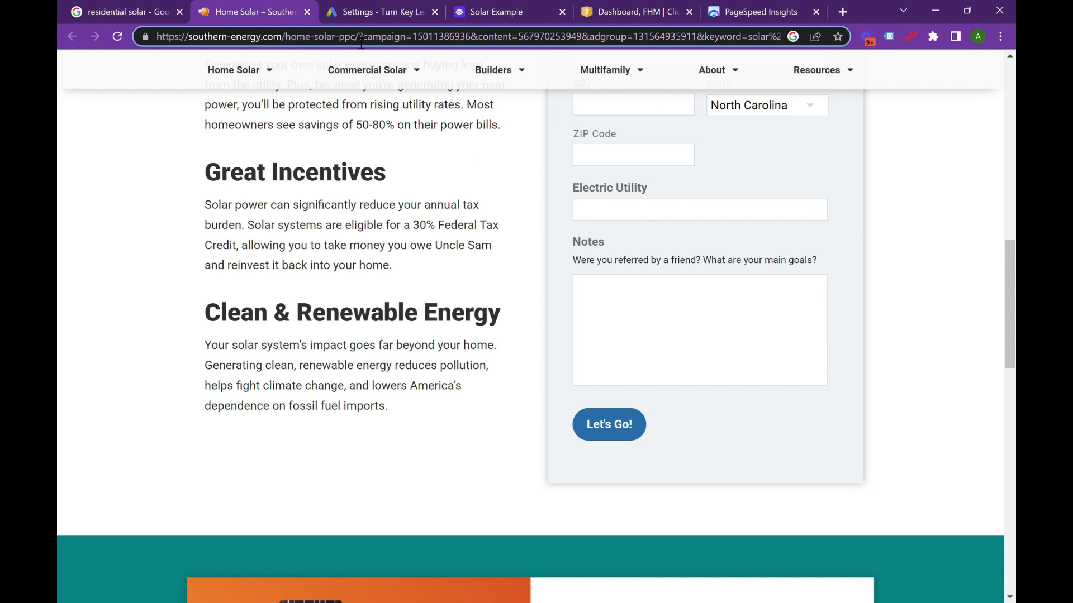
{"action": "left_click_drag", "start_coordinate": [357, 39], "coordinate": [142, 40]}
- Review the Solar Example page's mobile PageSpeed report and switch to its desktop results
{"action": "left_click", "coordinate": [717, 8]}
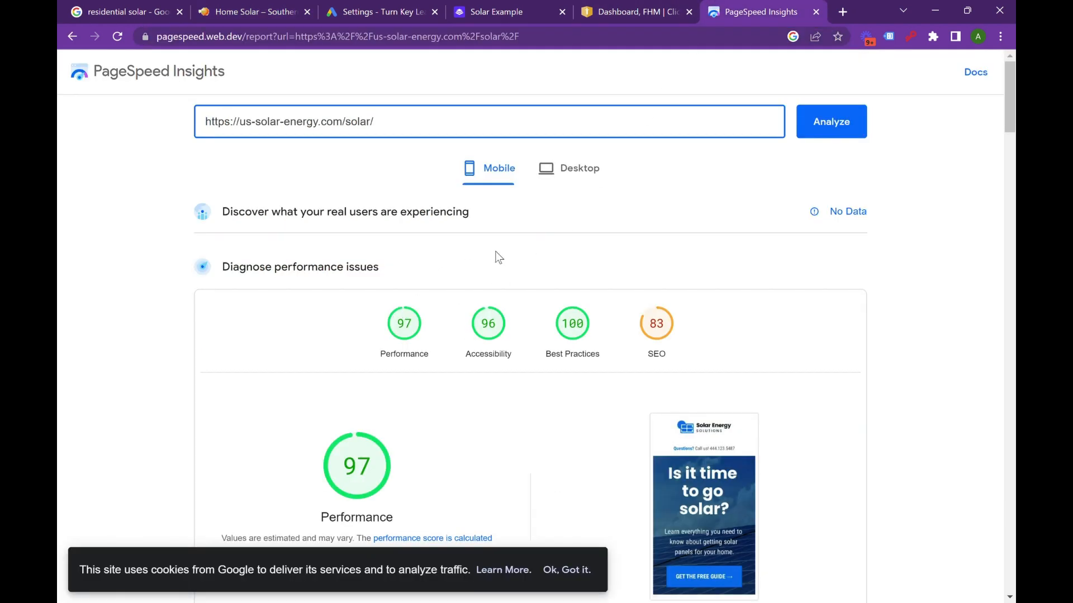
{"action": "scroll", "coordinate": [503, 290], "scroll_direction": "down", "scroll_amount": 3}
{"action": "scroll", "coordinate": [480, 305], "scroll_direction": "up", "scroll_amount": 3}
{"action": "left_click", "coordinate": [576, 175]}
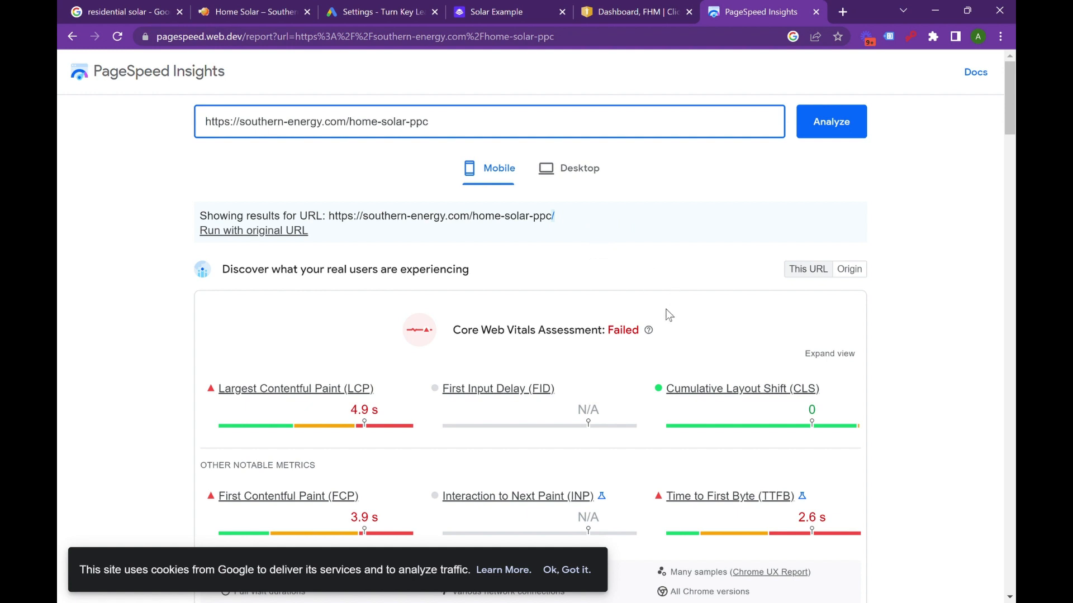
- Review the mobile Core Web Vitals, performance score and metrics for southern-energy.com/home-solar-ppc, and open the desktop results
{"action": "scroll", "coordinate": [531, 341], "scroll_direction": "down", "scroll_amount": 9}
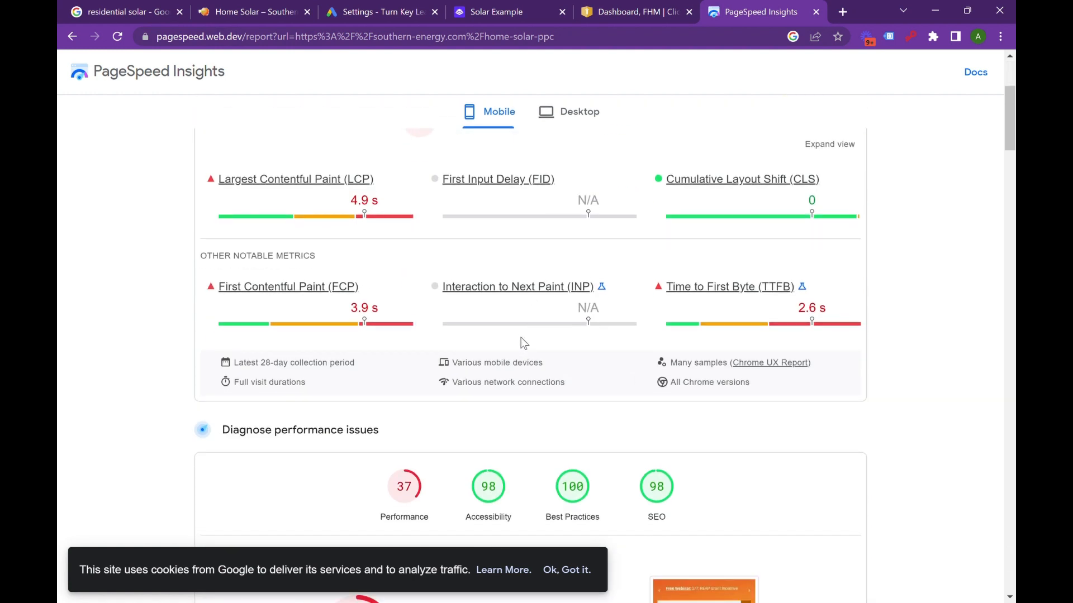
{"action": "scroll", "coordinate": [524, 343], "scroll_direction": "down", "scroll_amount": 2}
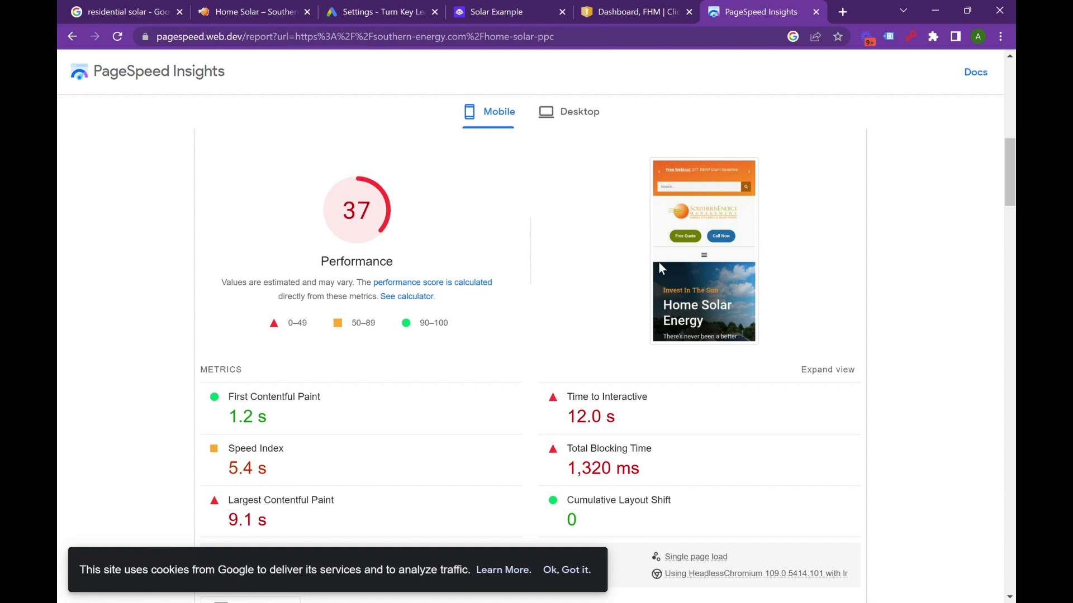
{"action": "scroll", "coordinate": [642, 265], "scroll_direction": "down", "scroll_amount": 5}
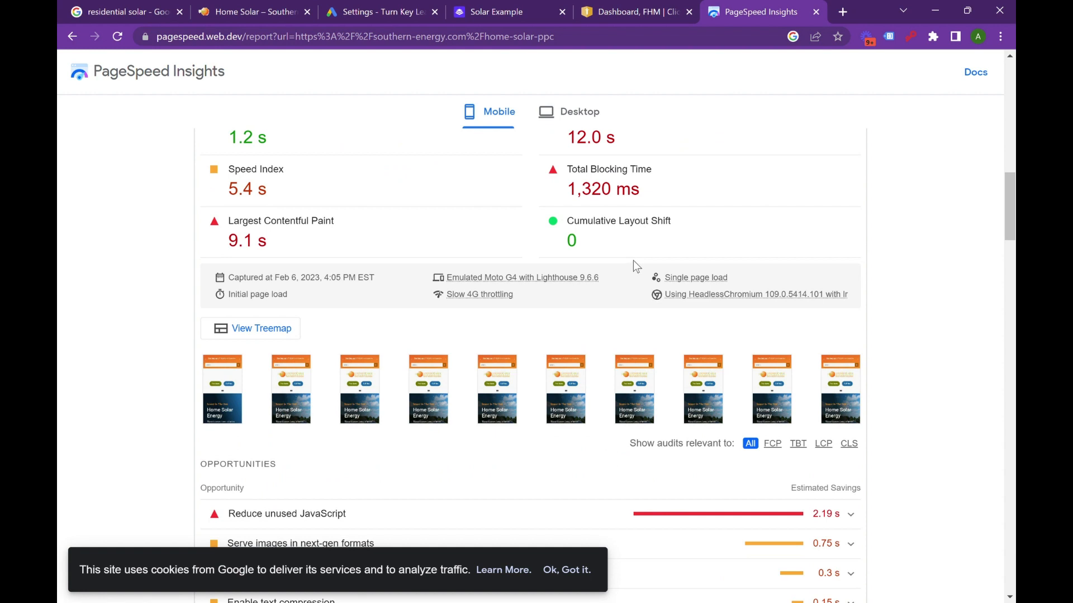
{"action": "scroll", "coordinate": [710, 283], "scroll_direction": "up", "scroll_amount": 5}
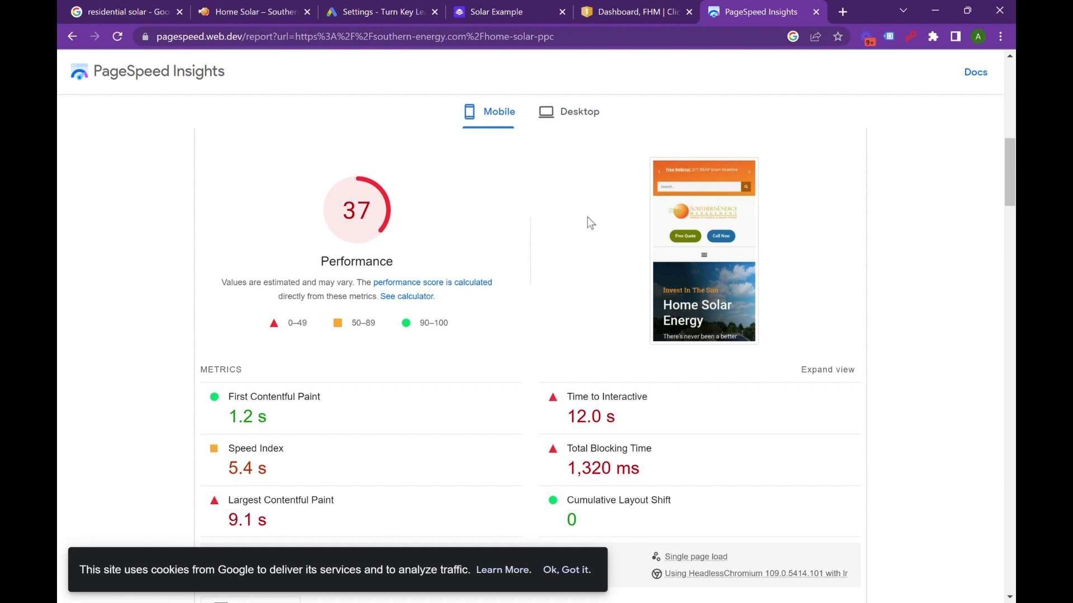
{"action": "left_click", "coordinate": [573, 117]}
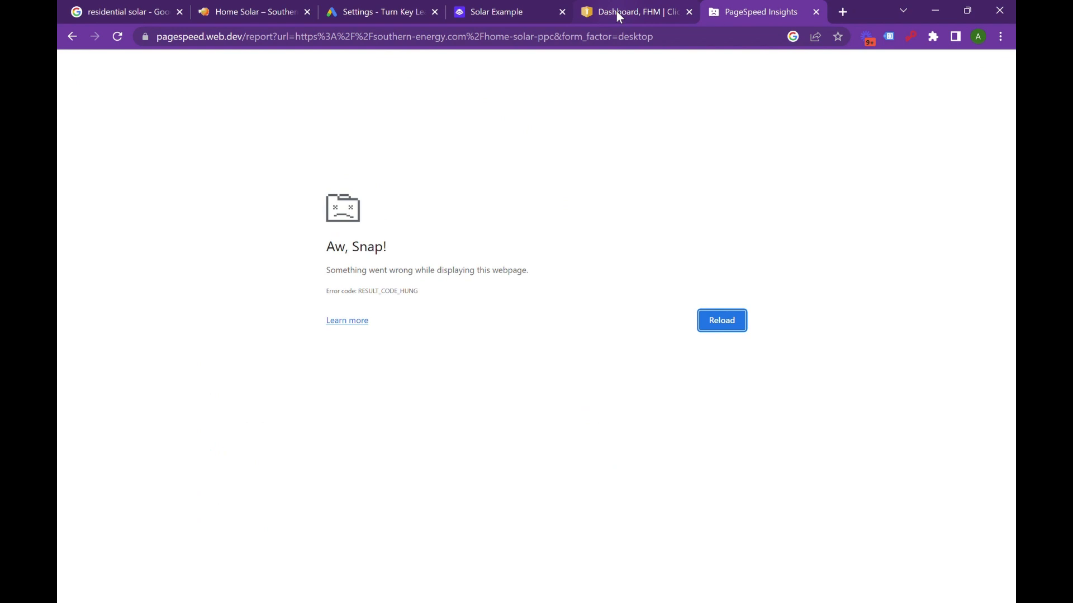
- Switch to the ClickGUARD dashboard and examine the normal and invalid clicks in this month's Ad Click Traffic chart
{"action": "left_click", "coordinate": [615, 11]}
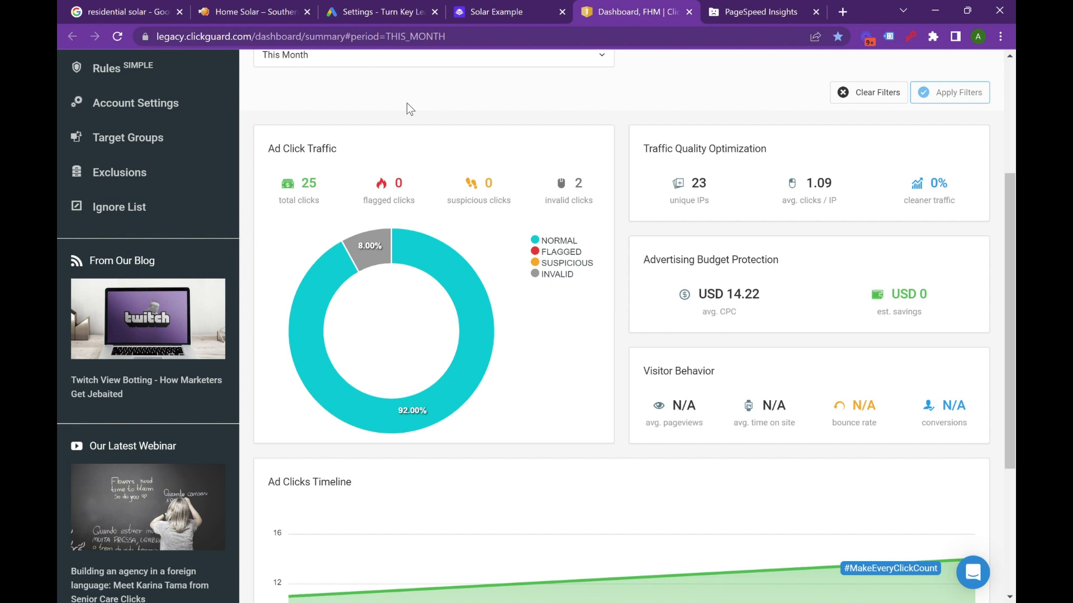
{"action": "mouse_move", "coordinate": [420, 310]}
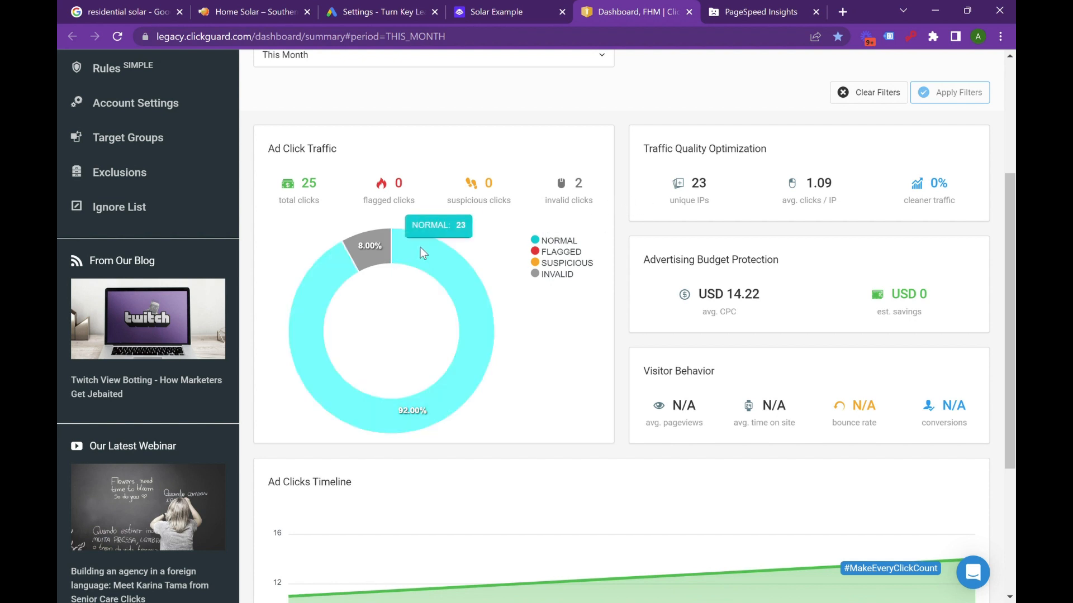
{"action": "mouse_move", "coordinate": [373, 249]}
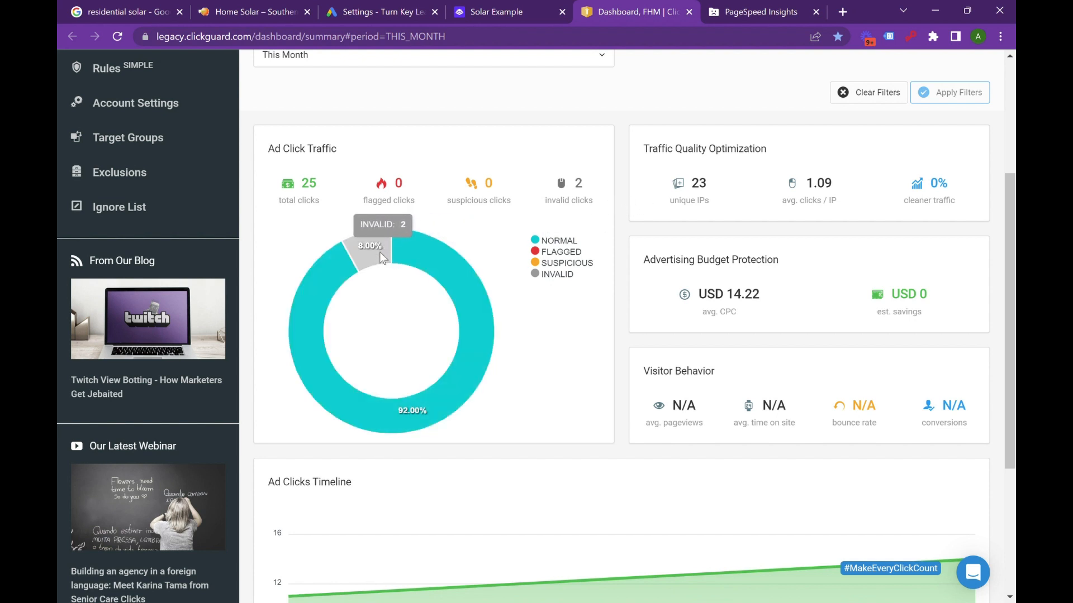